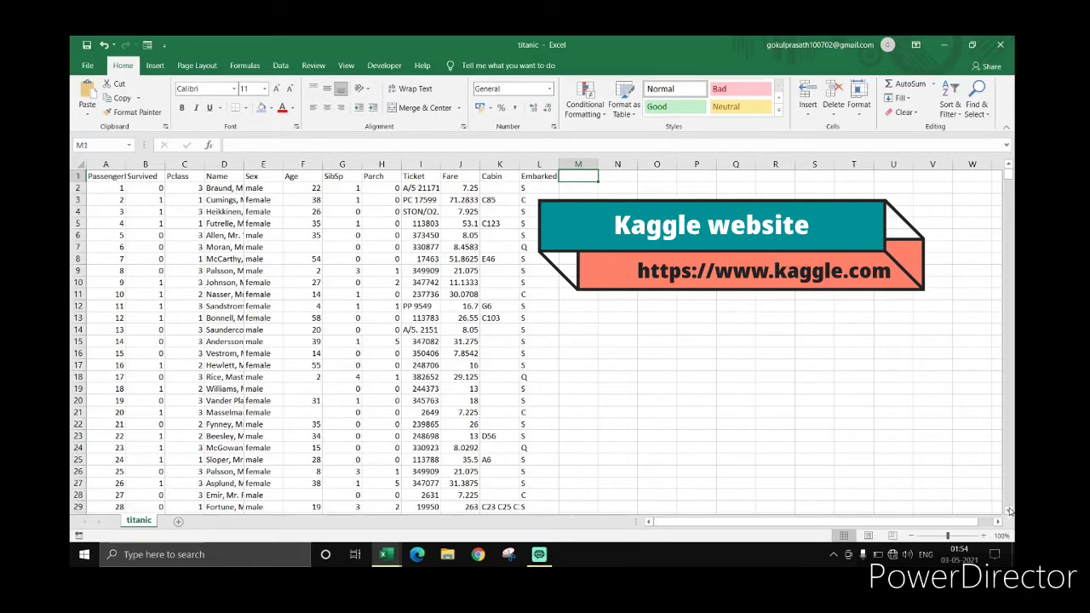
Look over the raw passenger records and column headings in the titanic sheet
{"action": "scroll", "coordinate": [1009, 509], "scroll_direction": "down", "scroll_amount": 3}
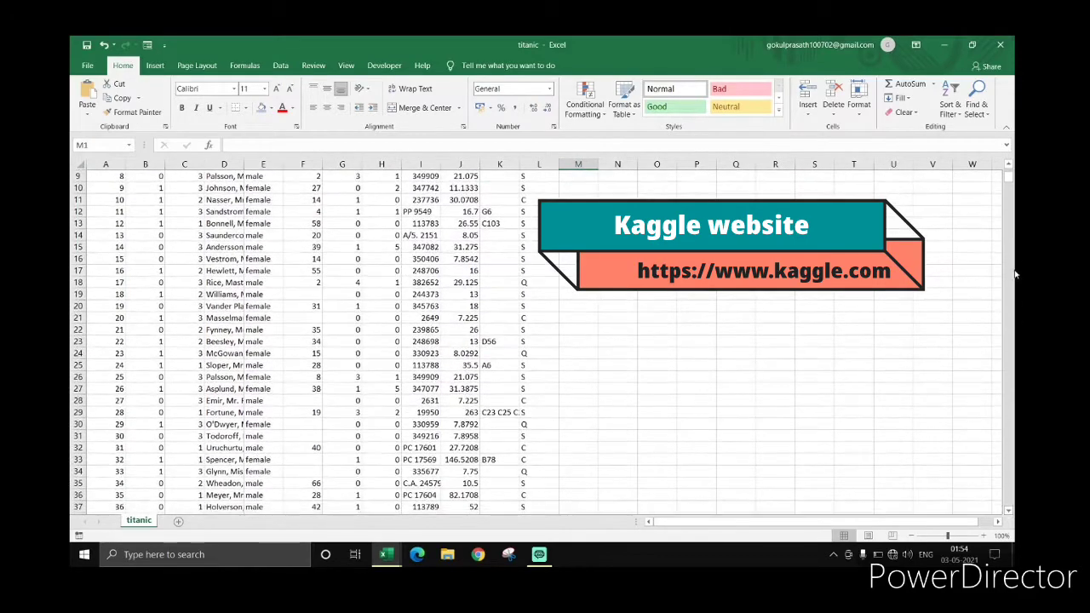
{"action": "scroll", "coordinate": [1010, 167], "scroll_direction": "up", "scroll_amount": 2}
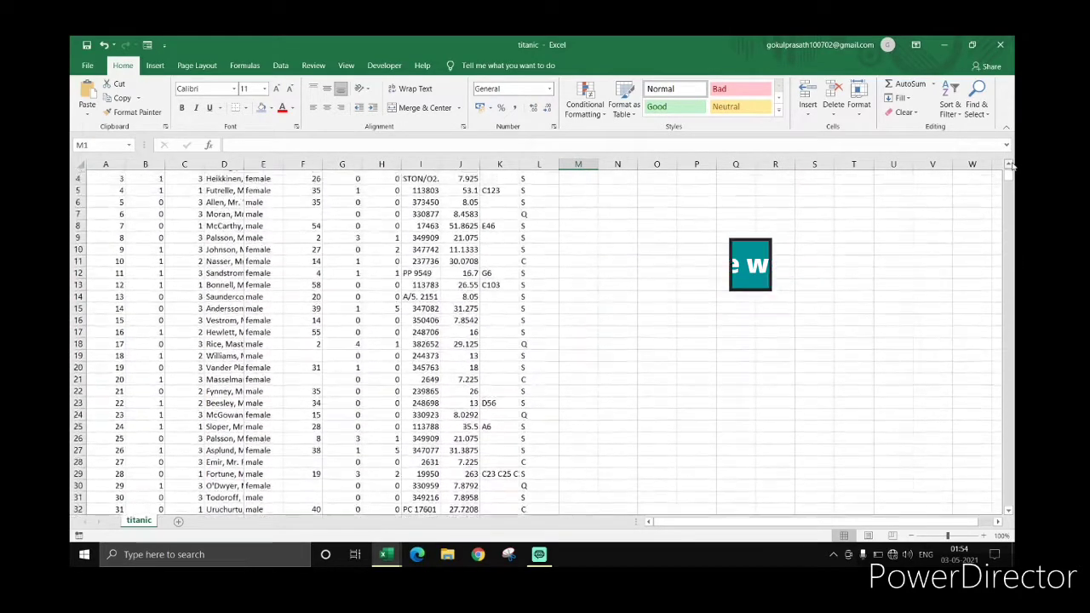
{"action": "scroll", "coordinate": [1010, 167], "scroll_direction": "up", "scroll_amount": 1}
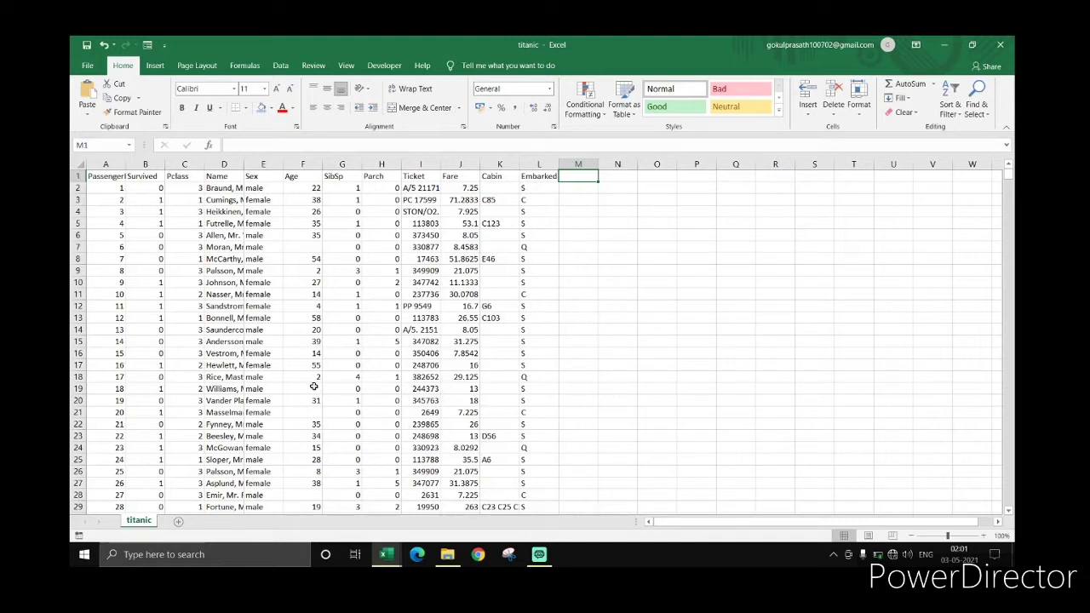
Examine the Age column of the raw titanic data for missing values, checking cells F7 and F19
{"action": "left_click", "coordinate": [309, 246]}
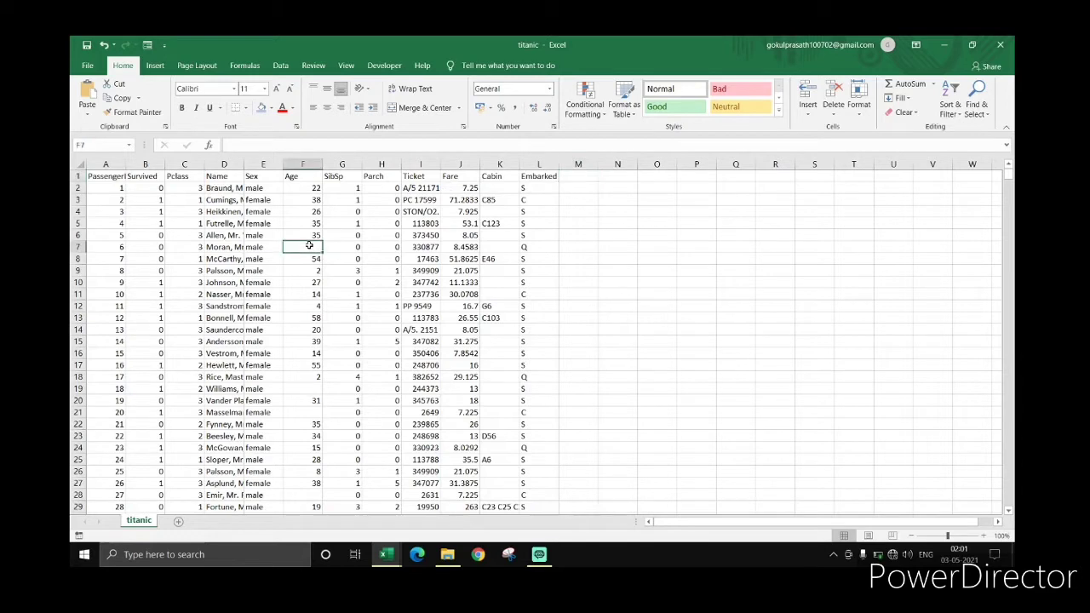
{"action": "left_click", "coordinate": [311, 387]}
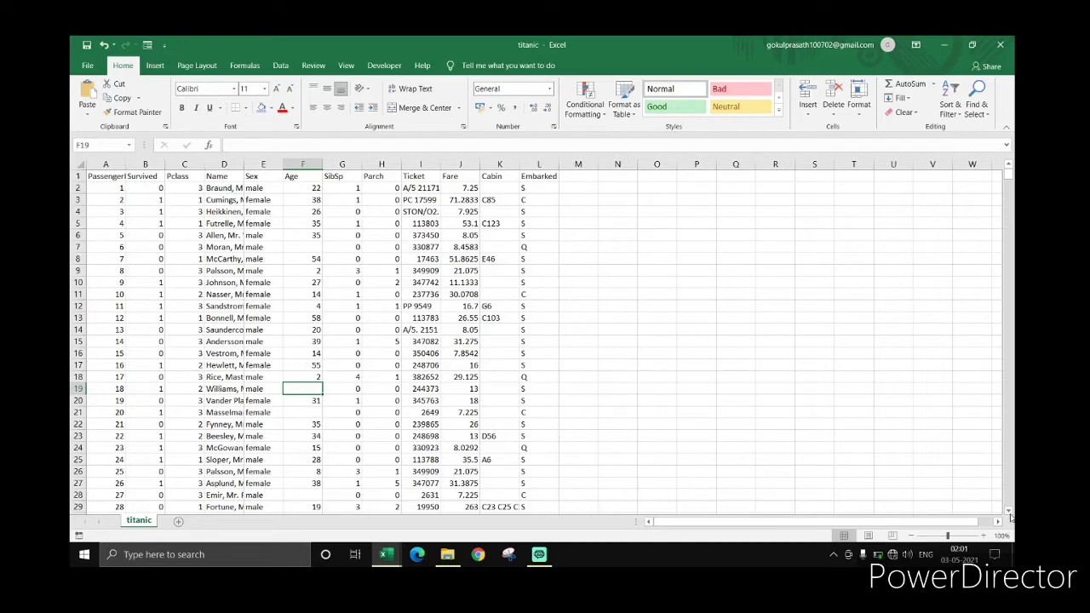
{"action": "left_click", "coordinate": [1009, 513]}
{"action": "left_click", "coordinate": [1009, 512]}
{"action": "left_click", "coordinate": [1008, 513]}
{"action": "left_click", "coordinate": [1008, 512]}
{"action": "left_click", "coordinate": [1009, 512]}
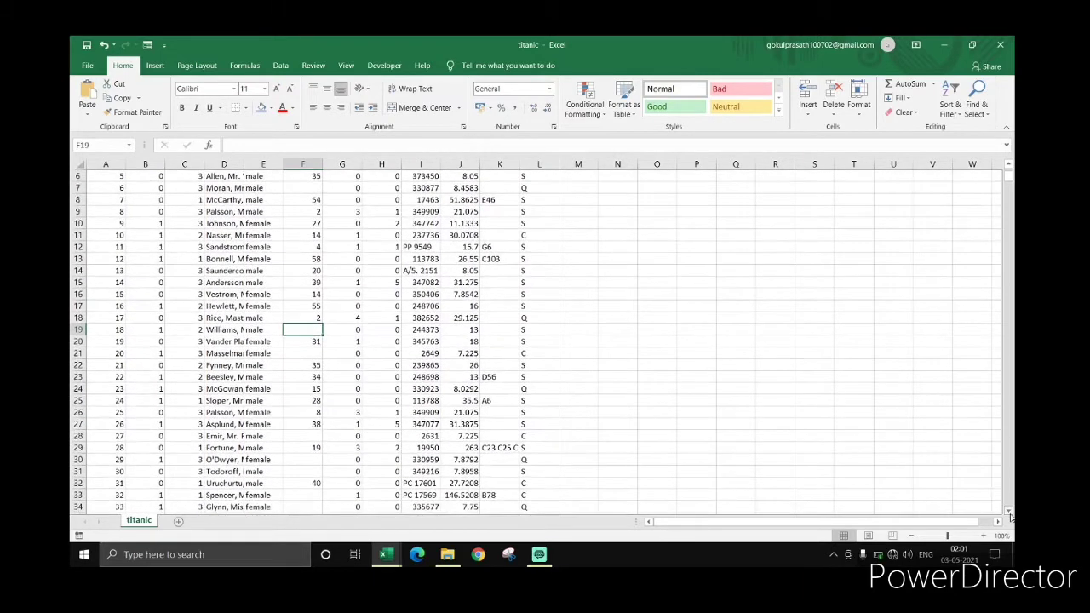
{"action": "left_click", "coordinate": [1009, 512]}
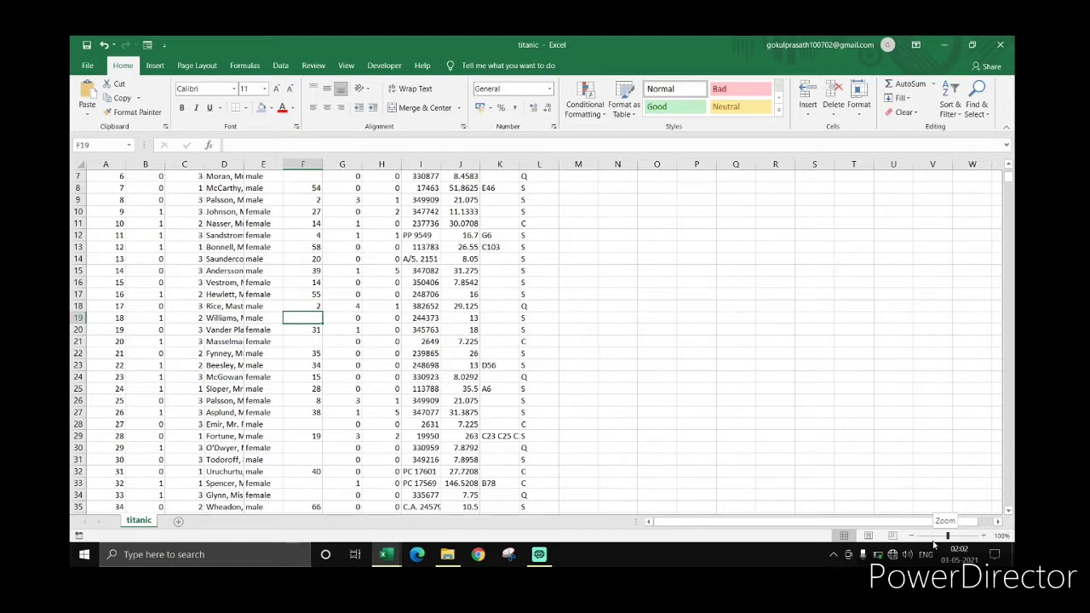
{"action": "left_click", "coordinate": [1007, 168]}
{"action": "left_click", "coordinate": [1008, 168]}
{"action": "left_click", "coordinate": [1008, 168]}
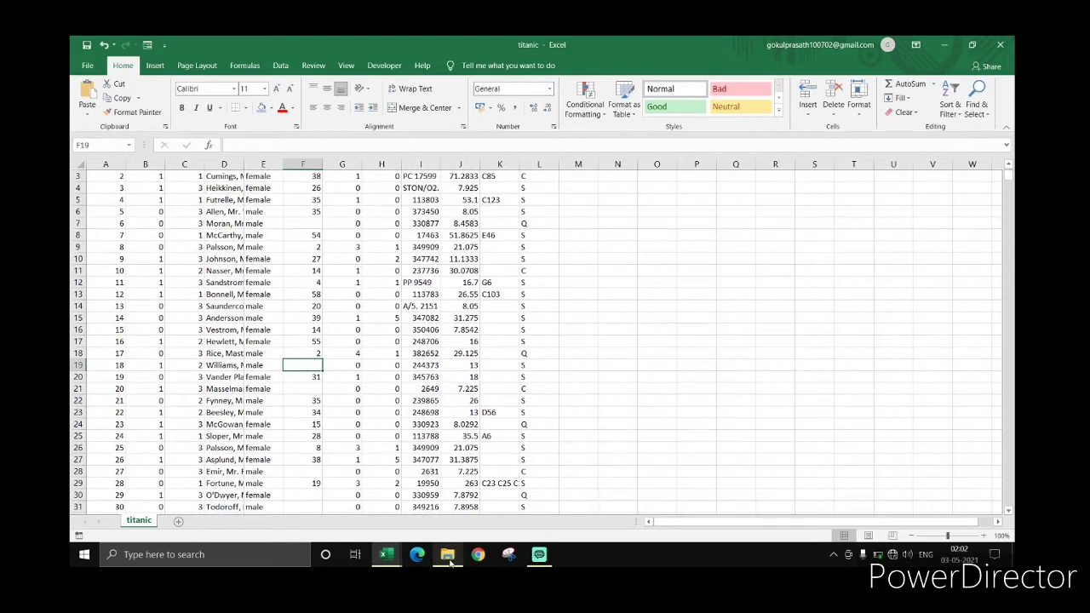
Switch to the Titanic dataset workbook and review the age-group tables on the Preprocessed Data sheet
{"action": "mouse_move", "coordinate": [387, 557]}
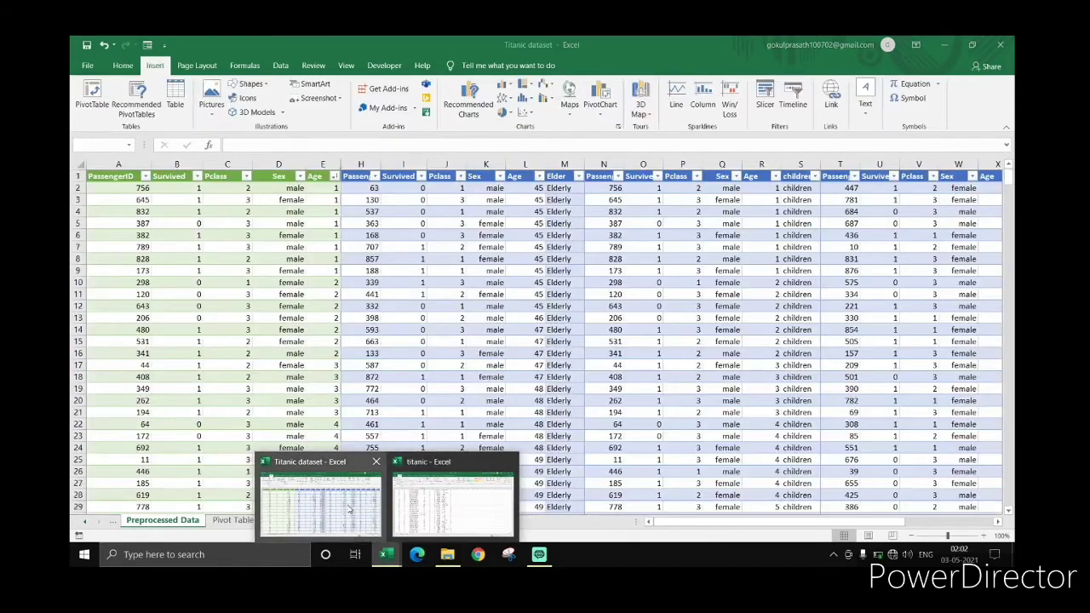
{"action": "left_click", "coordinate": [349, 509]}
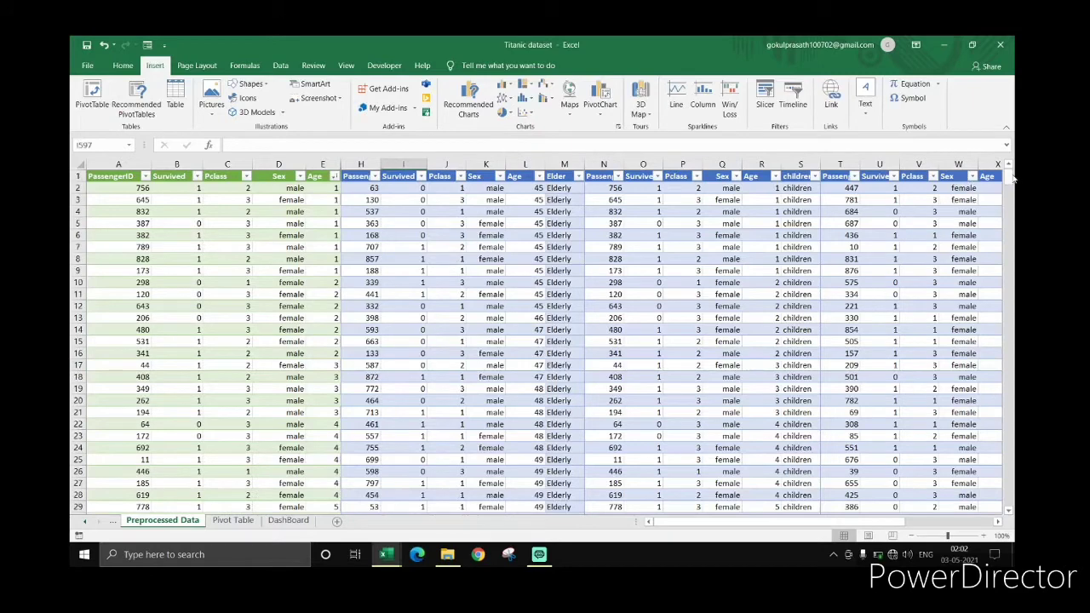
{"action": "scroll", "coordinate": [1013, 177], "scroll_direction": "down", "scroll_amount": 1}
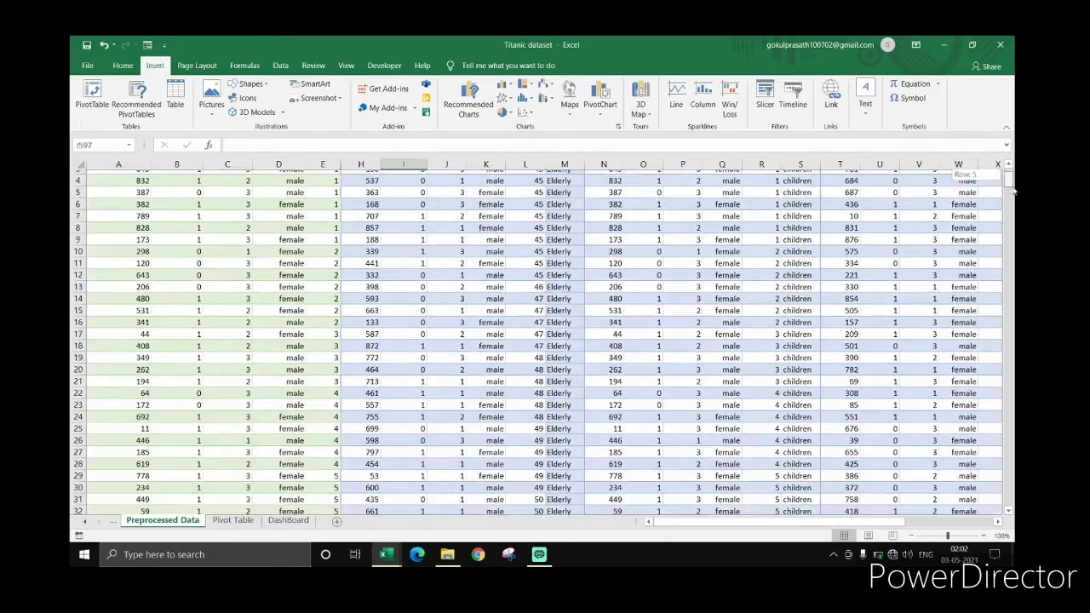
{"action": "scroll", "coordinate": [1013, 177], "scroll_direction": "up", "scroll_amount": 1}
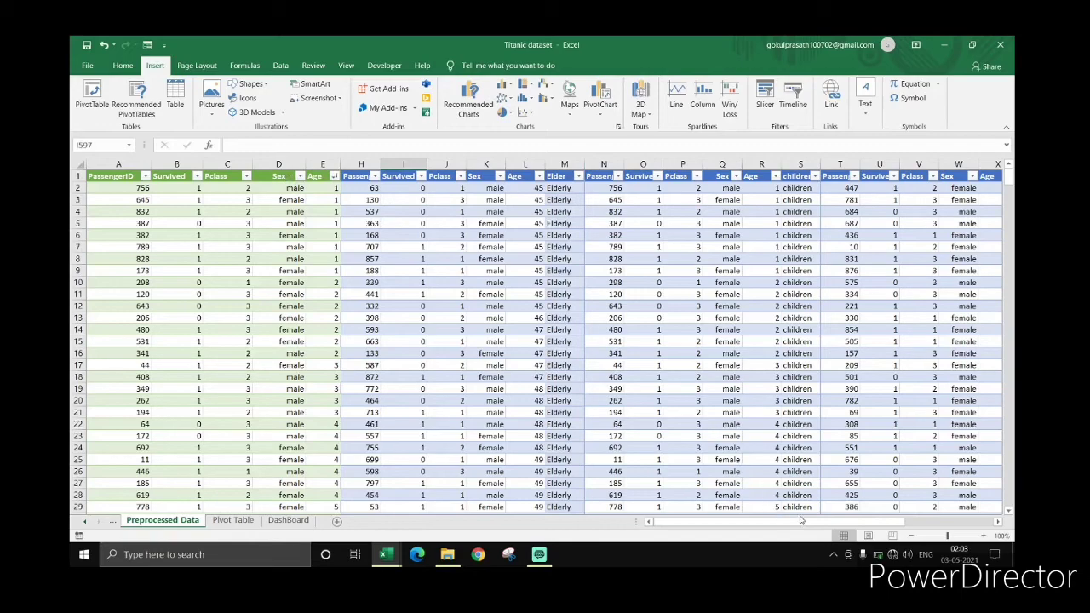
{"action": "left_click_drag", "start_coordinate": [802, 521], "coordinate": [602, 530]}
{"action": "left_click", "coordinate": [83, 167]}
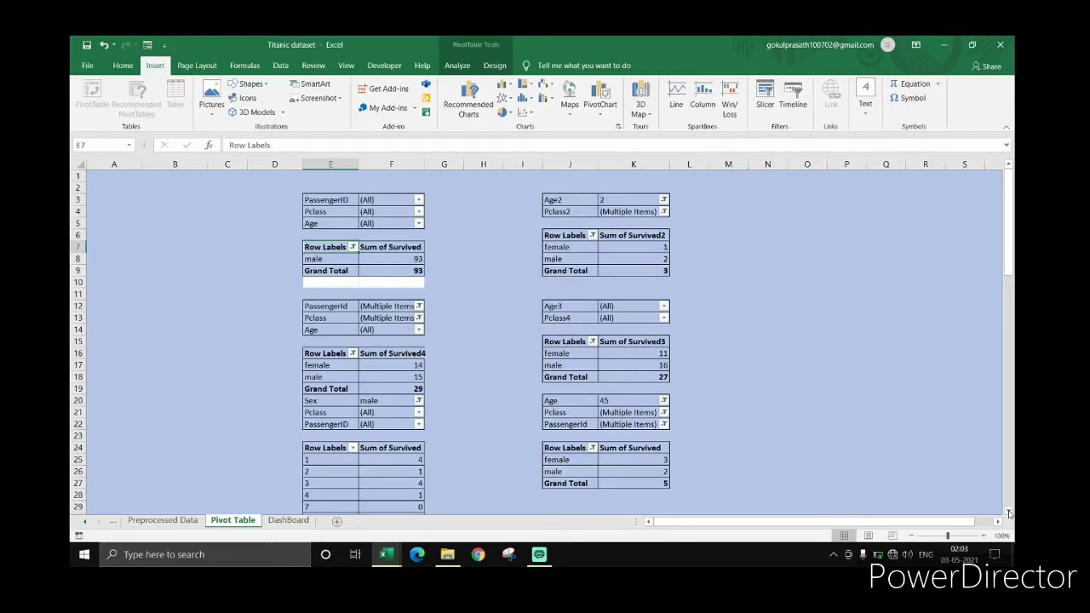
Review the survival pivot tables and their filters on the Pivot Table sheet
{"action": "left_click", "coordinate": [1009, 513]}
{"action": "left_click", "coordinate": [1009, 513]}
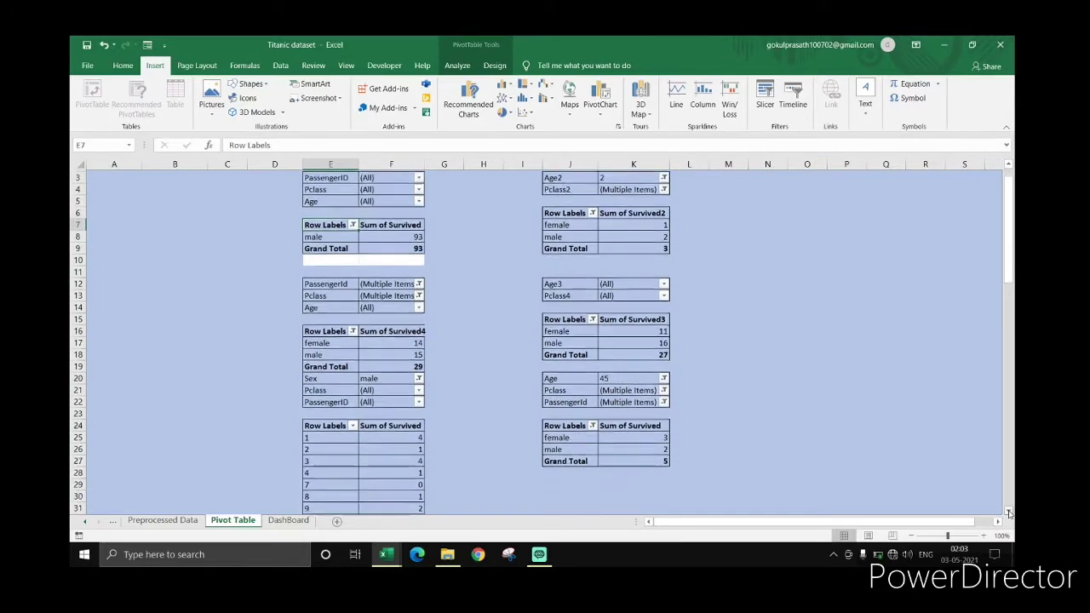
{"action": "left_click", "coordinate": [1009, 168]}
{"action": "left_click", "coordinate": [1009, 168]}
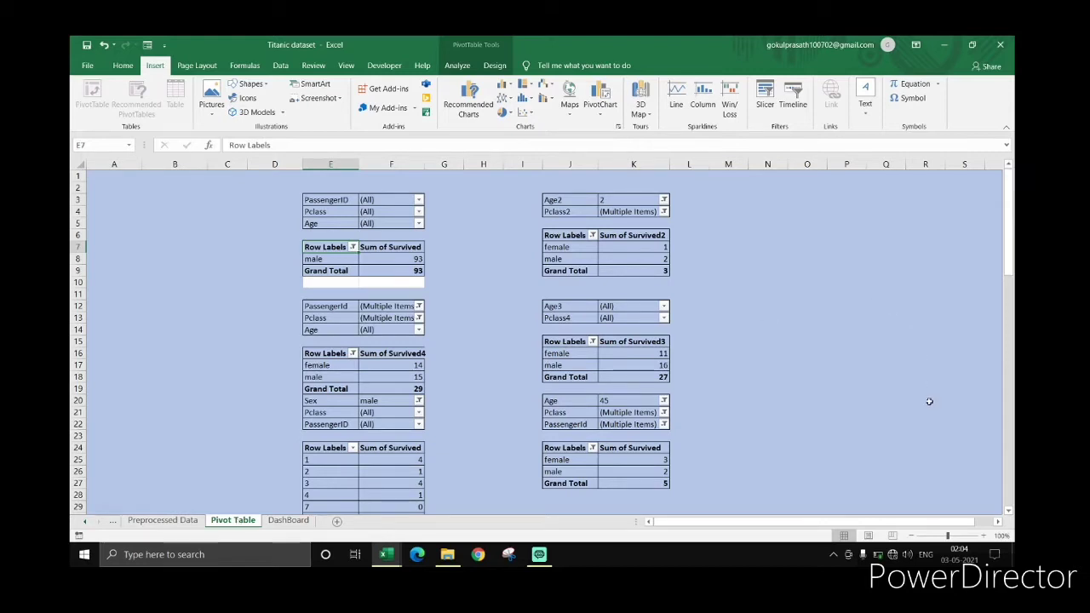
{"action": "left_click", "coordinate": [1008, 510]}
{"action": "scroll", "coordinate": [1008, 511], "scroll_direction": "down", "scroll_amount": 1}
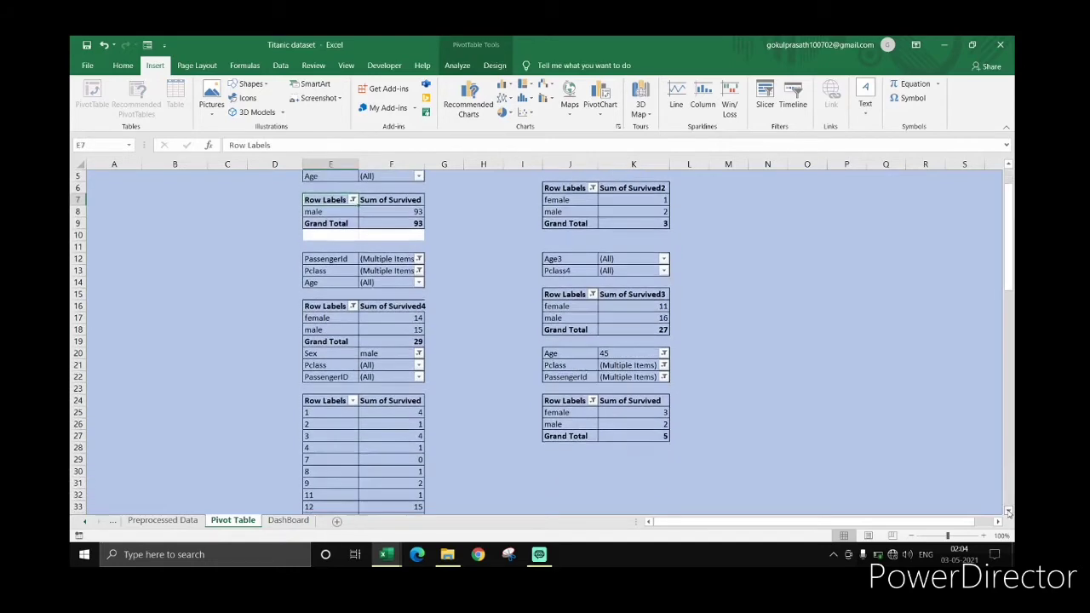
{"action": "left_click", "coordinate": [1008, 167]}
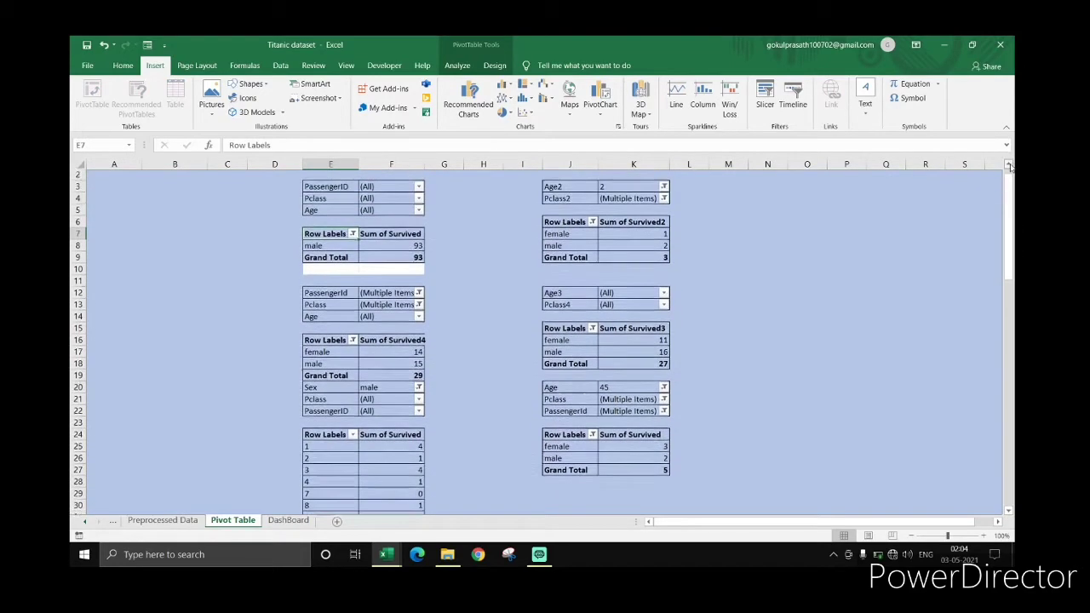
Open the DashBoard sheet and view its survival charts and slicers
{"action": "left_click", "coordinate": [289, 520]}
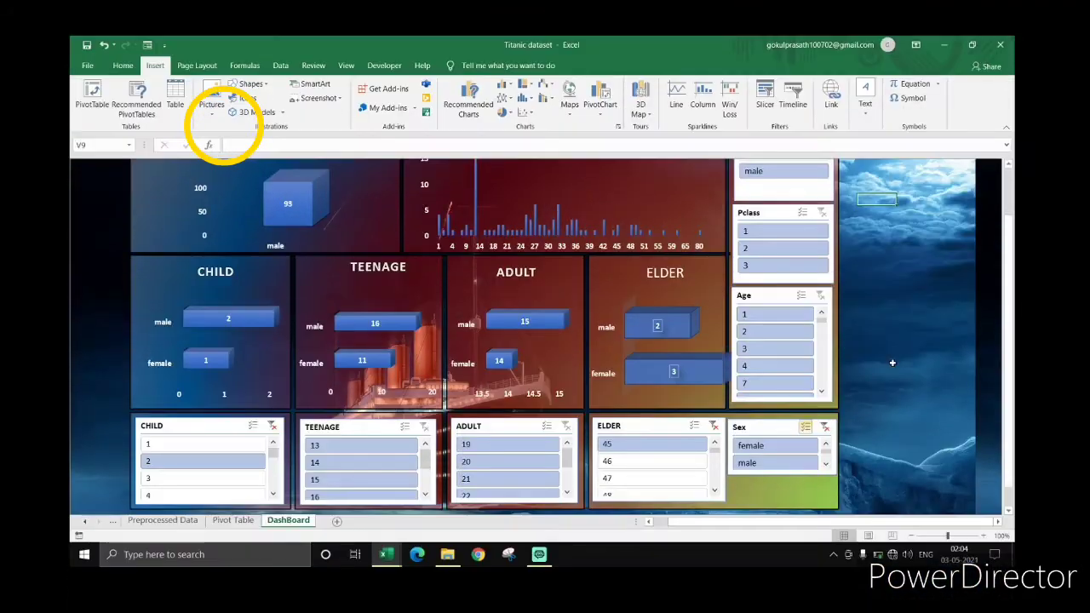
{"action": "left_click", "coordinate": [1008, 167]}
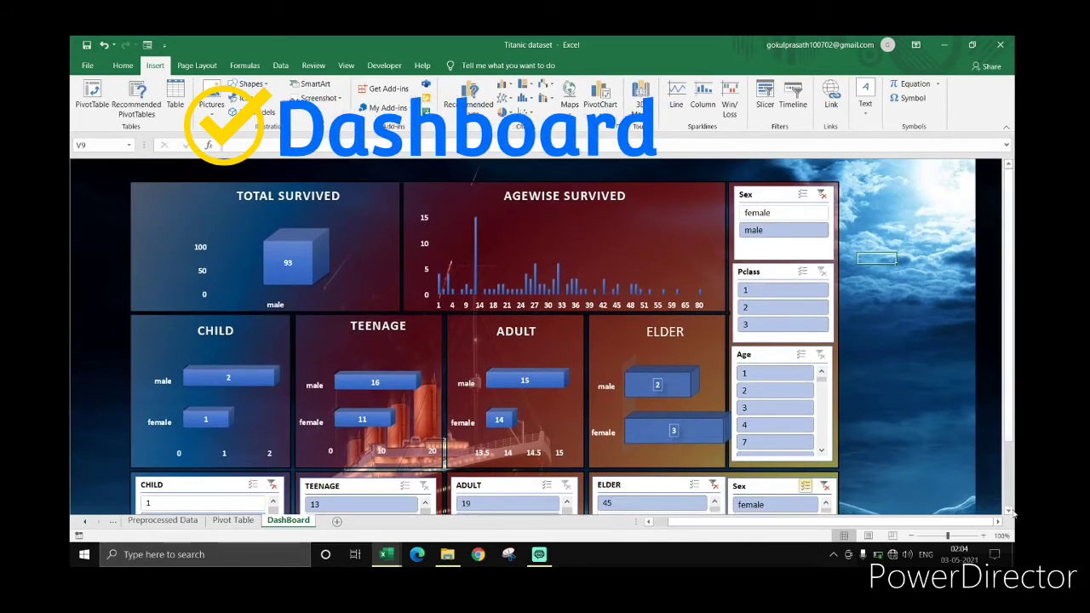
{"action": "left_click", "coordinate": [1009, 510]}
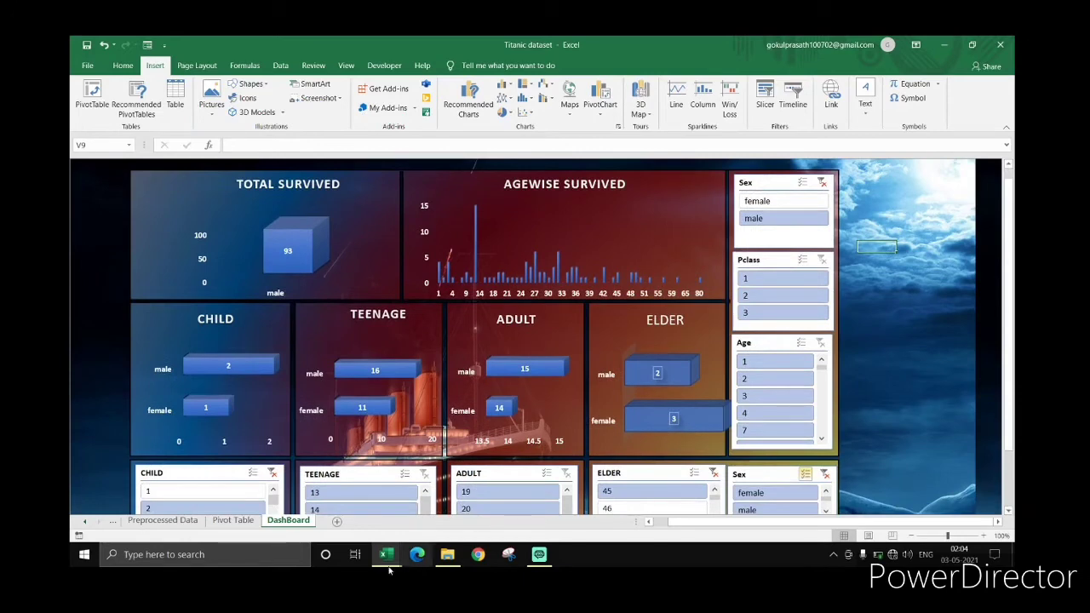
On the Pivot Table sheet, insert a column PivotChart from the pivot table in J6:K9, and undo the insertion
{"action": "left_click", "coordinate": [246, 521]}
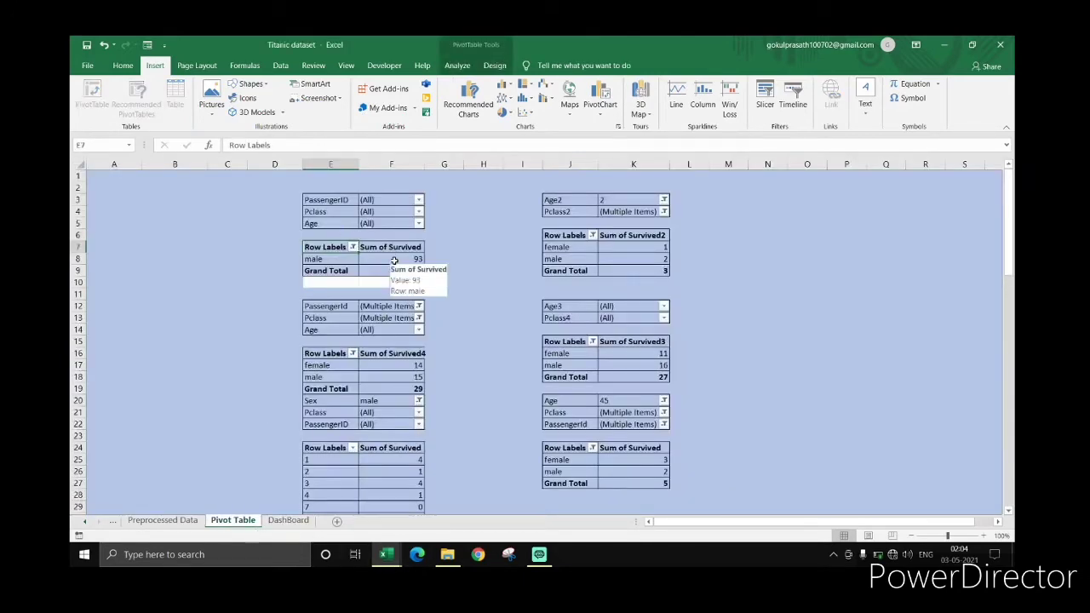
{"action": "left_click", "coordinate": [123, 65]}
{"action": "left_click_drag", "start_coordinate": [546, 231], "coordinate": [628, 274]}
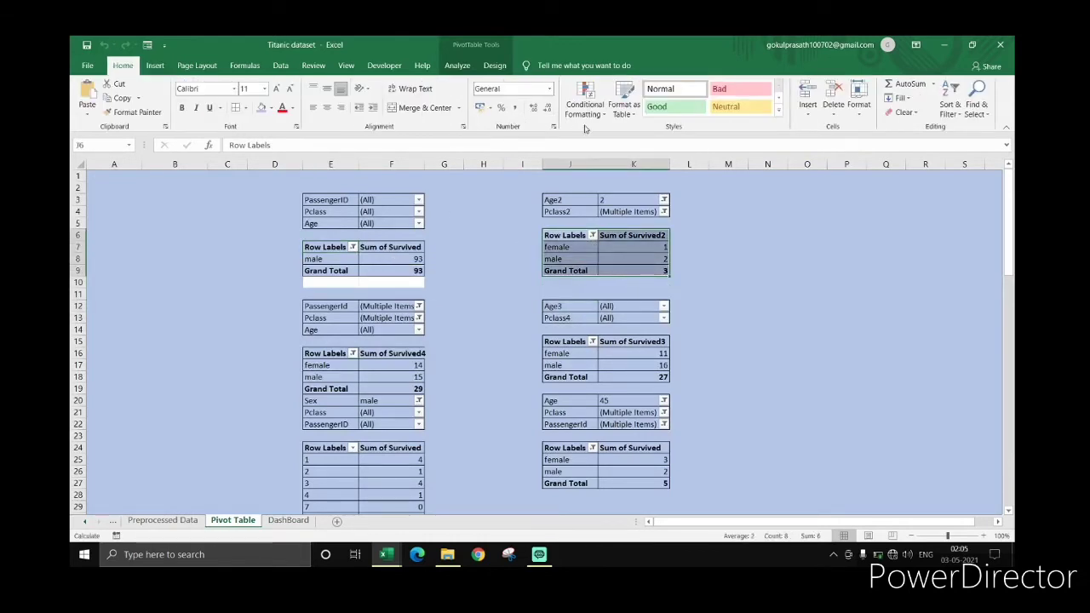
{"action": "left_click", "coordinate": [157, 65]}
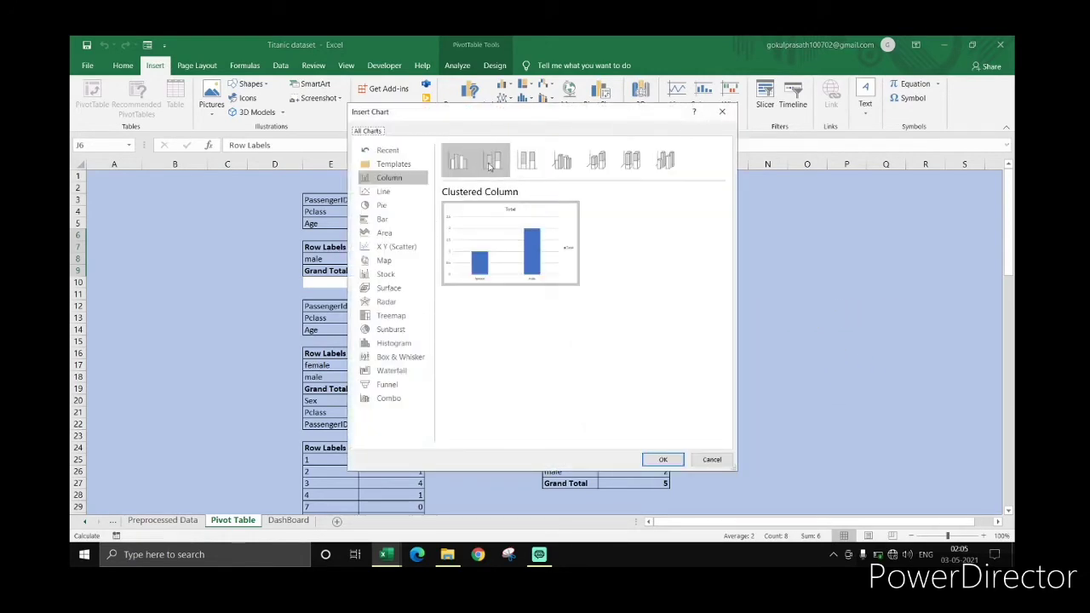
{"action": "double_click", "coordinate": [494, 162]}
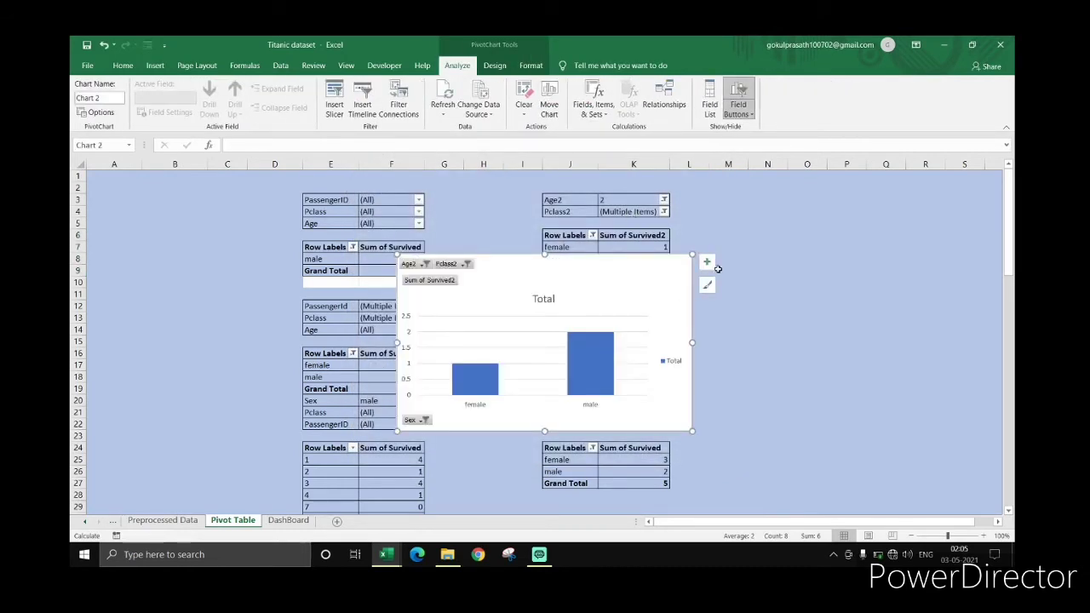
{"action": "key", "text": "ctrl+z"}
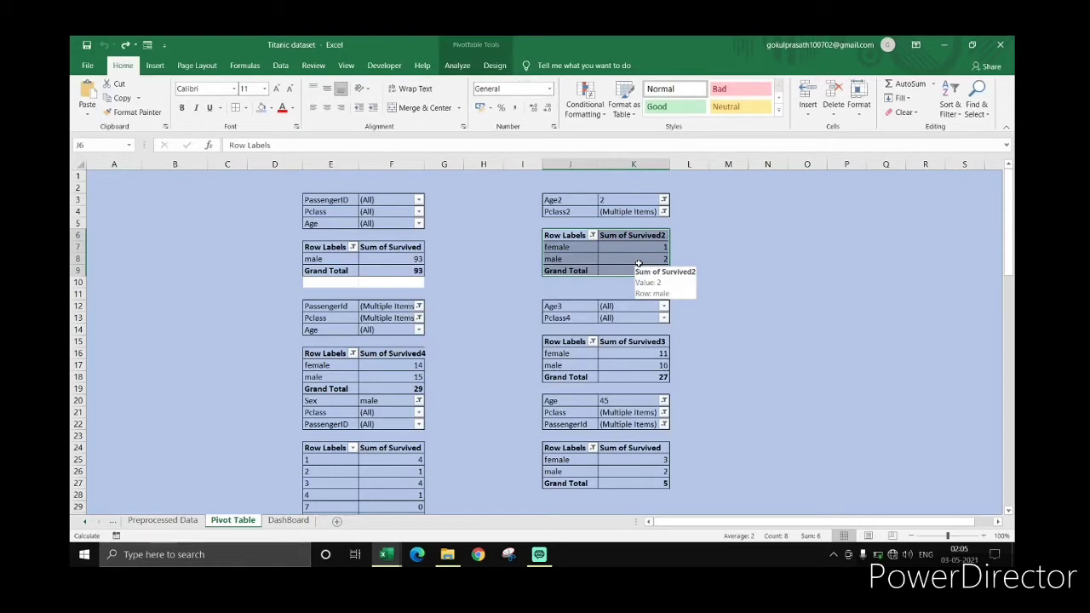
Insert Sex and Age slicers for the Total Survived chart on the DashBoard sheet
{"action": "left_click", "coordinate": [287, 521]}
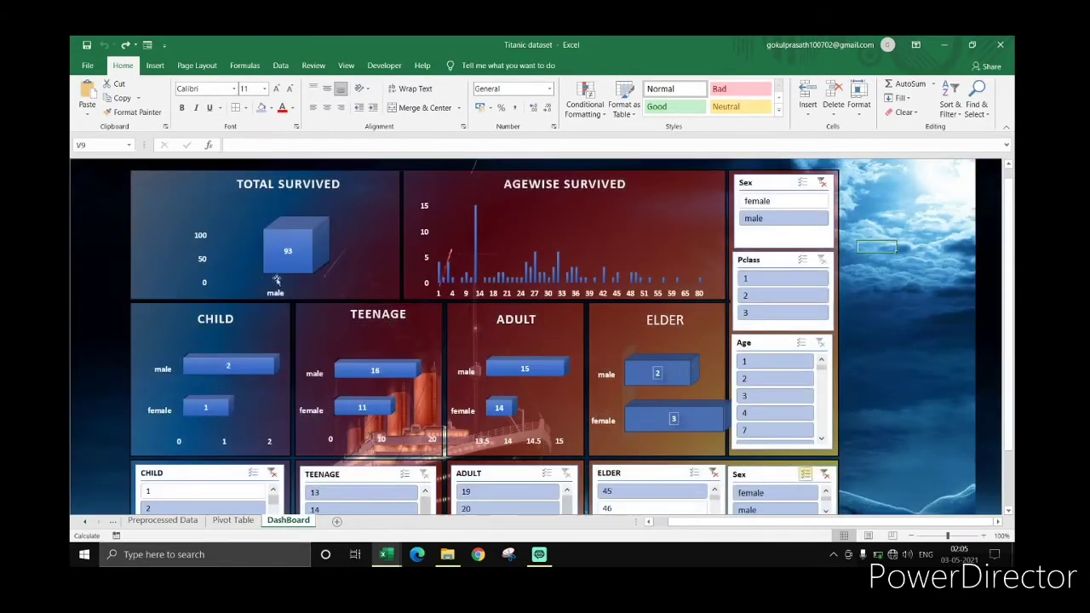
{"action": "mouse_move", "coordinate": [299, 233]}
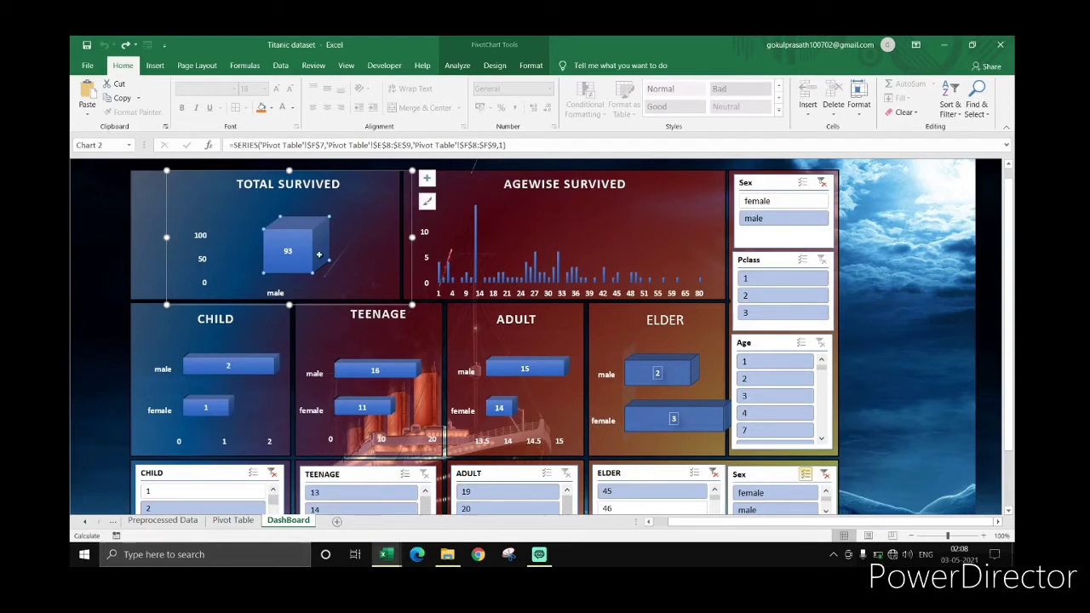
{"action": "left_click", "coordinate": [457, 67]}
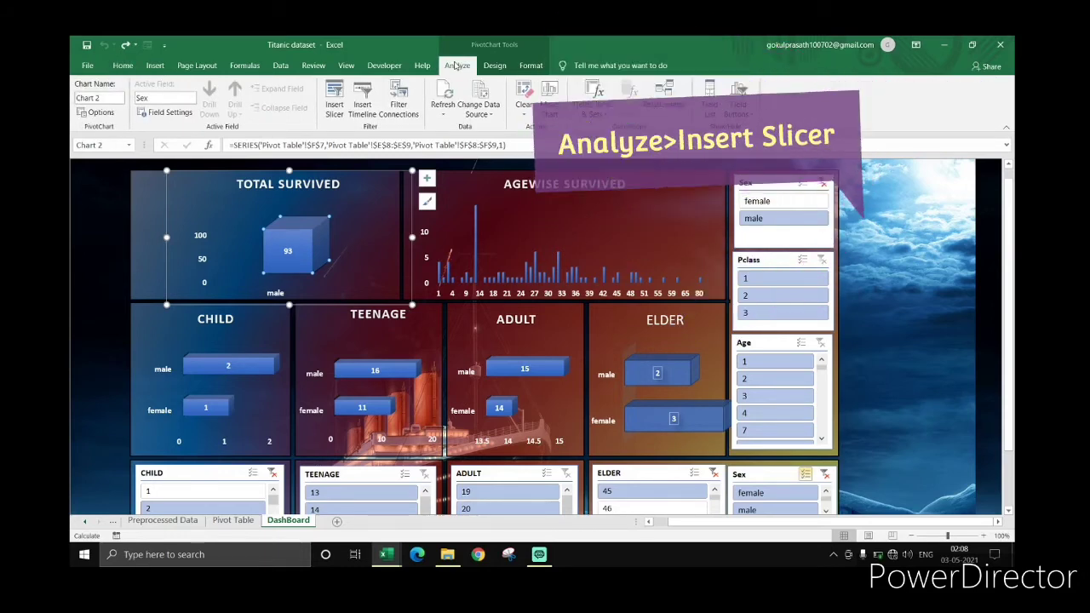
{"action": "left_click", "coordinate": [331, 104]}
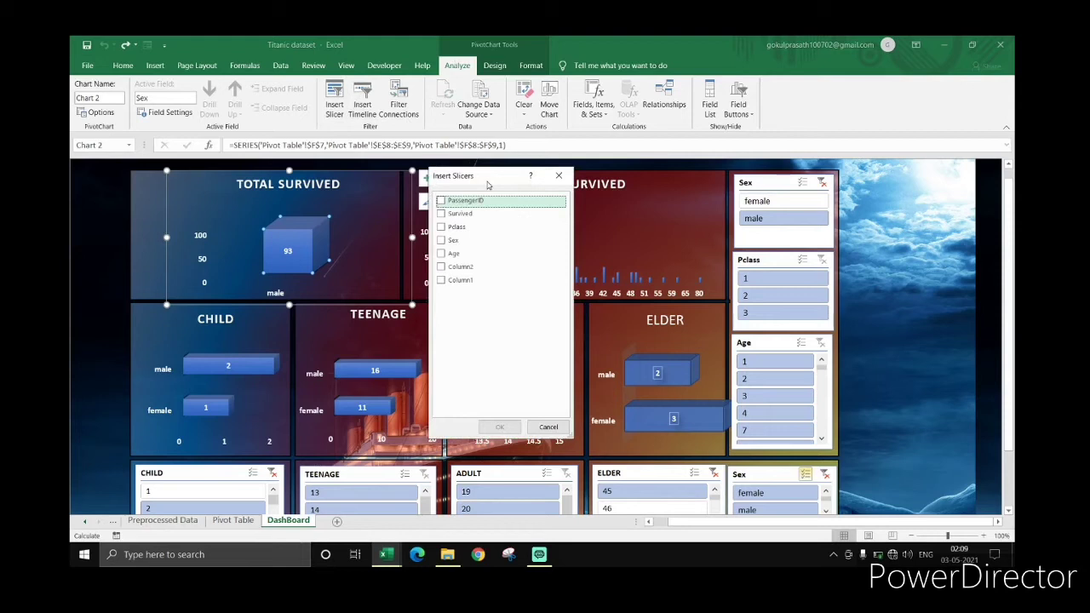
{"action": "left_click_drag", "start_coordinate": [473, 178], "coordinate": [521, 180]}
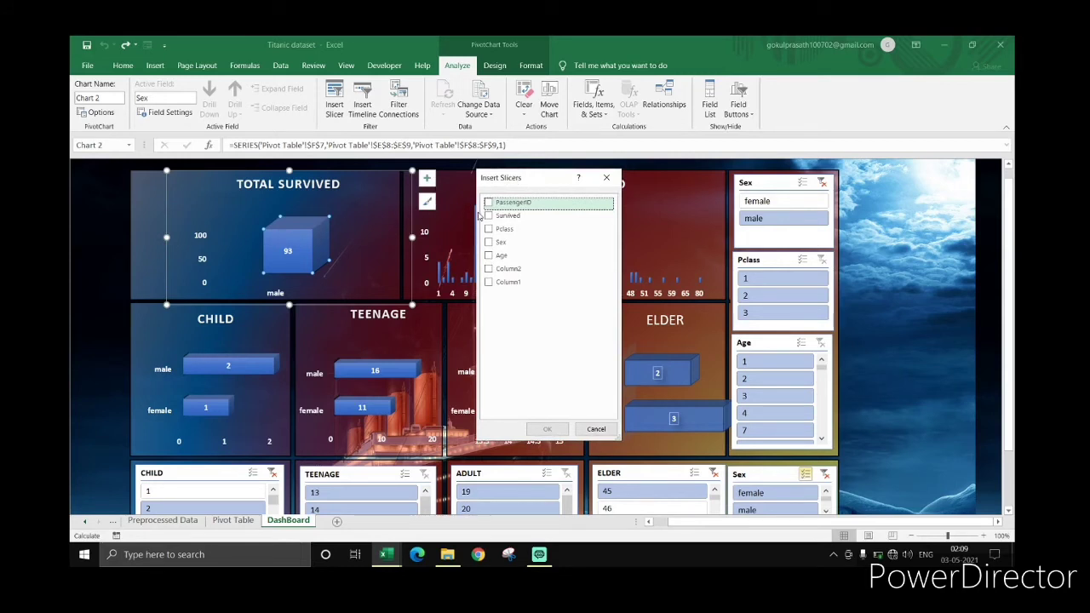
{"action": "left_click", "coordinate": [489, 255]}
{"action": "left_click", "coordinate": [489, 243]}
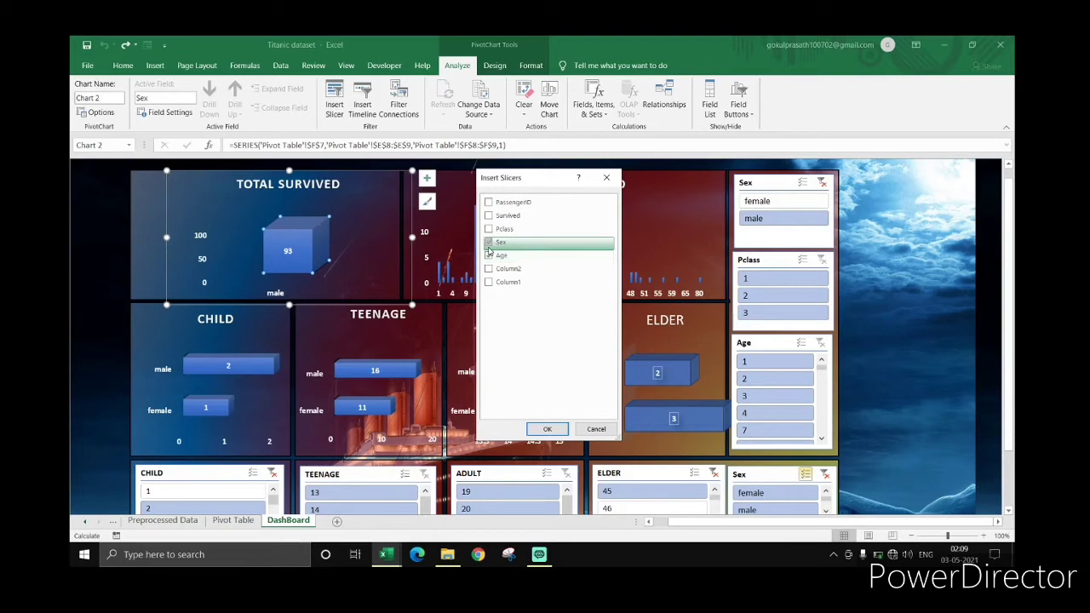
{"action": "left_click", "coordinate": [550, 430]}
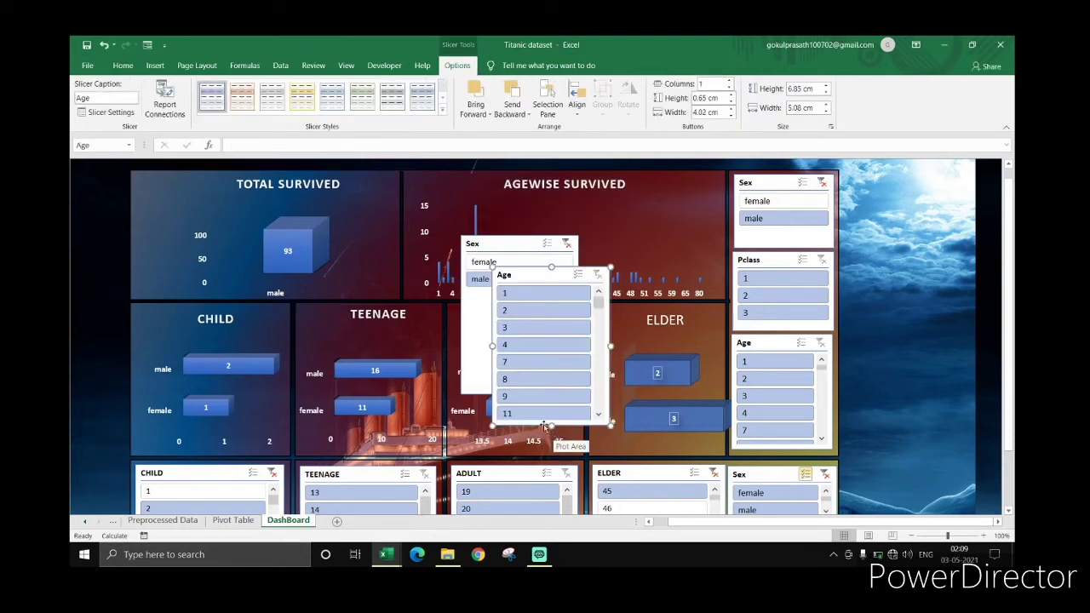
Separate the new Age and Sex slicers so they sit side by side over the Agewise Survived and lower charts
{"action": "left_click_drag", "start_coordinate": [508, 275], "coordinate": [620, 231]}
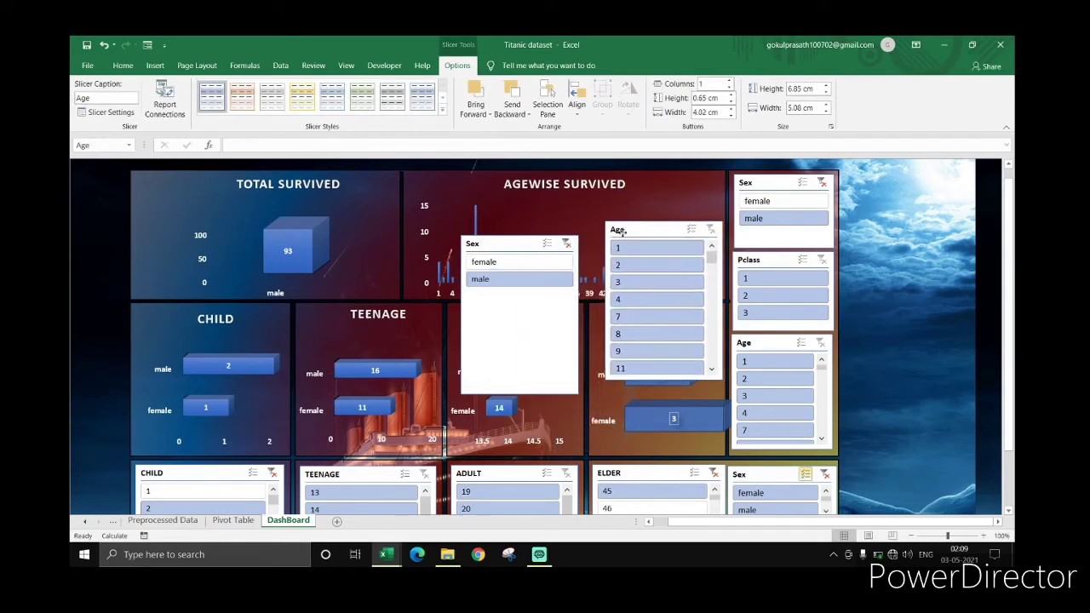
{"action": "left_click_drag", "start_coordinate": [519, 243], "coordinate": [534, 229]}
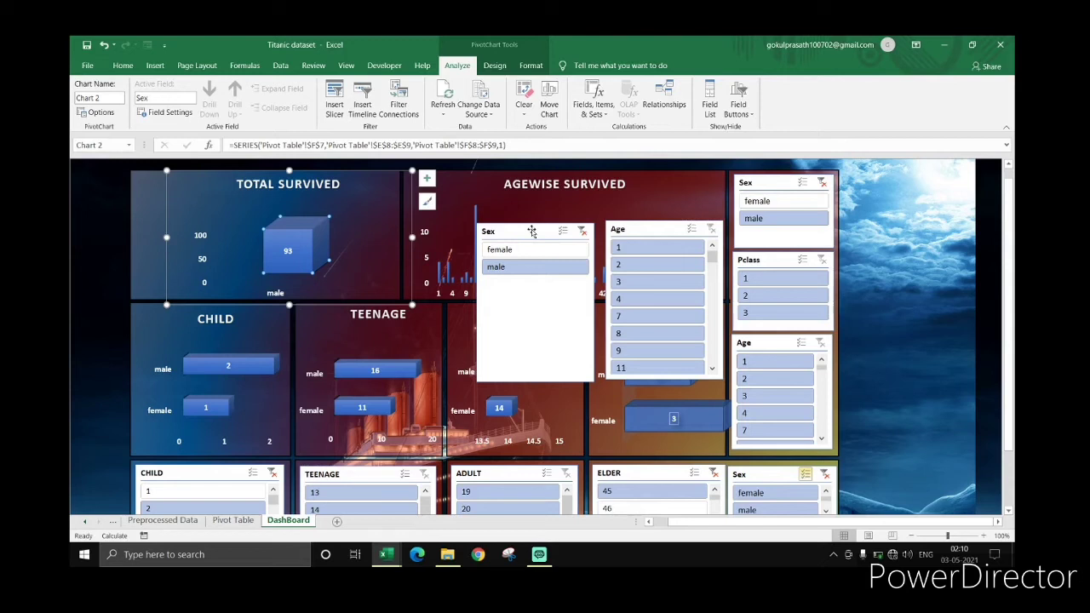
{"action": "left_click_drag", "start_coordinate": [521, 230], "coordinate": [526, 238]}
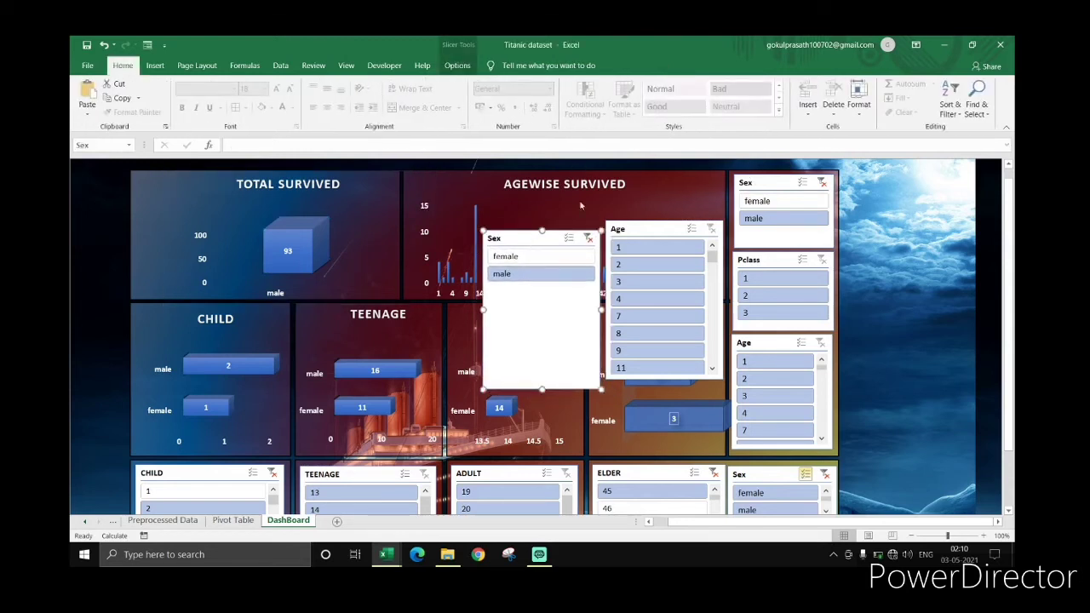
Check which slicers are connected to the Total Survived chart in its Filter Connections, and cancel without changes
{"action": "left_click", "coordinate": [375, 224]}
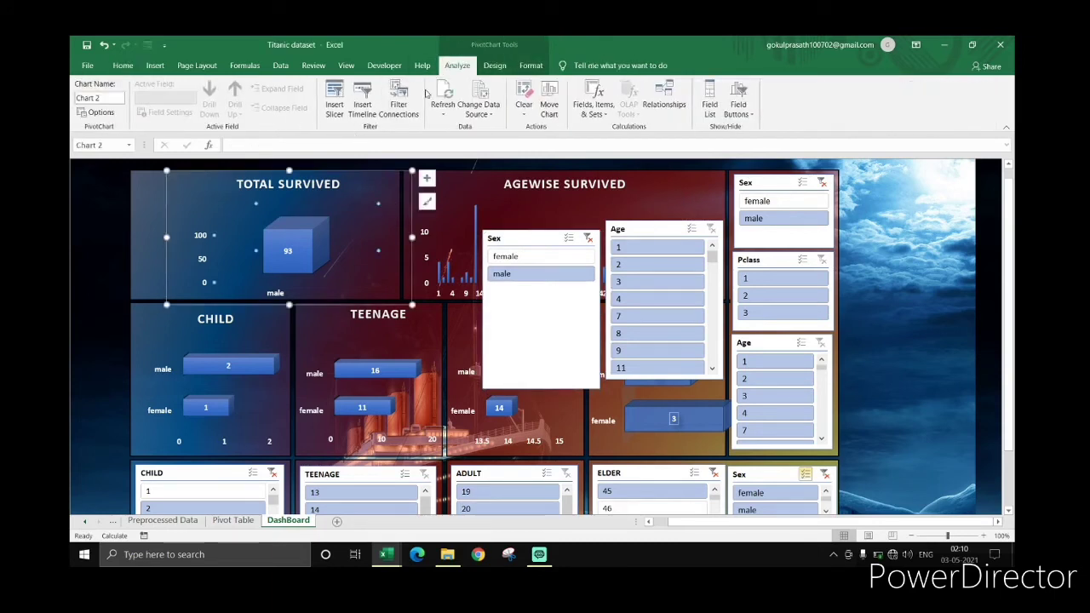
{"action": "left_click", "coordinate": [400, 111]}
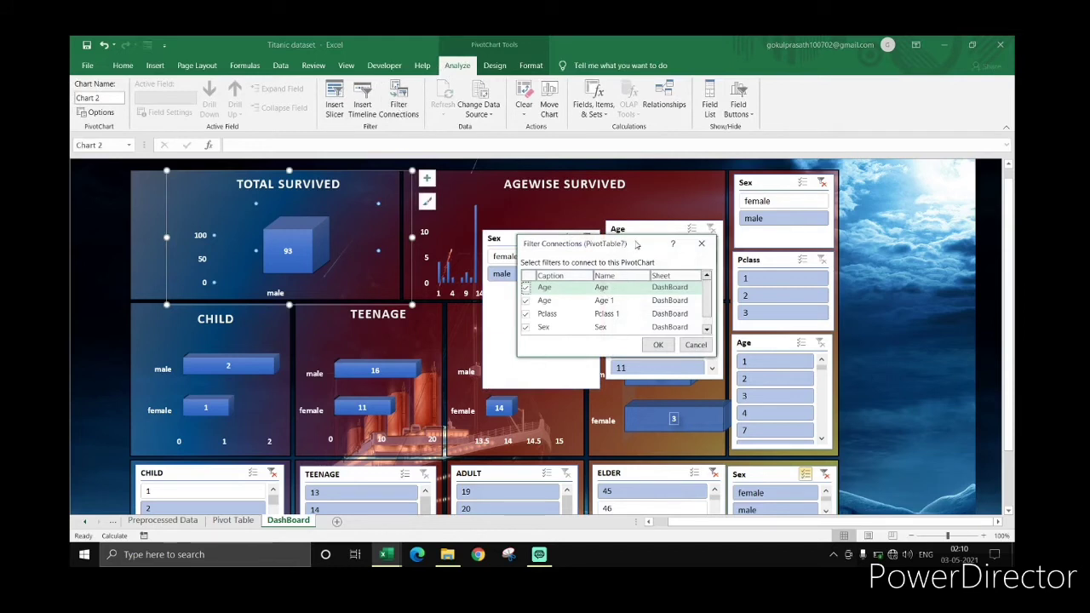
{"action": "left_click_drag", "start_coordinate": [636, 244], "coordinate": [624, 240]}
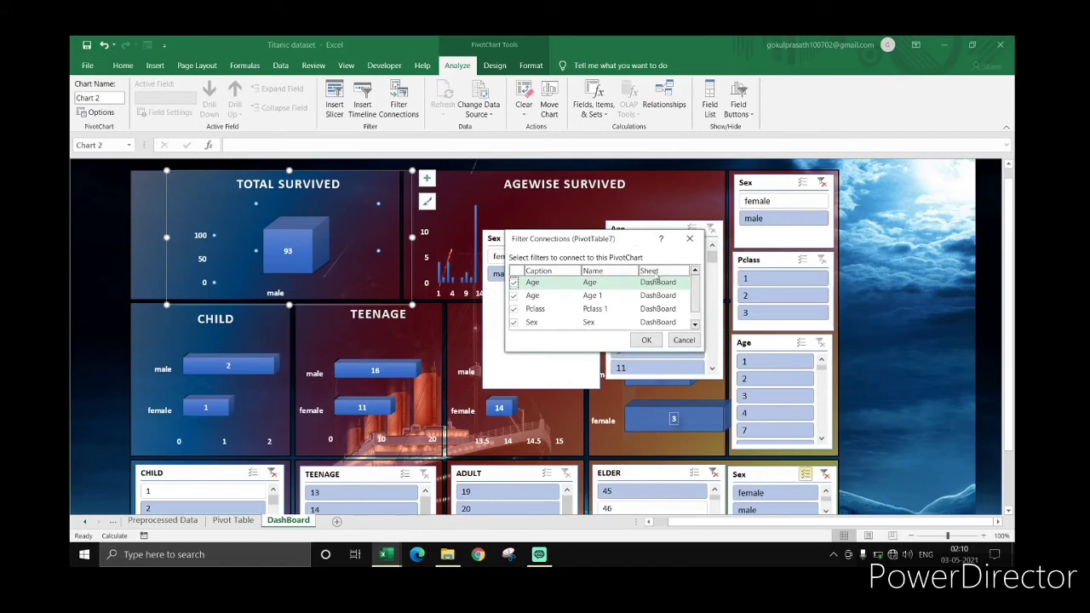
{"action": "left_click", "coordinate": [681, 339]}
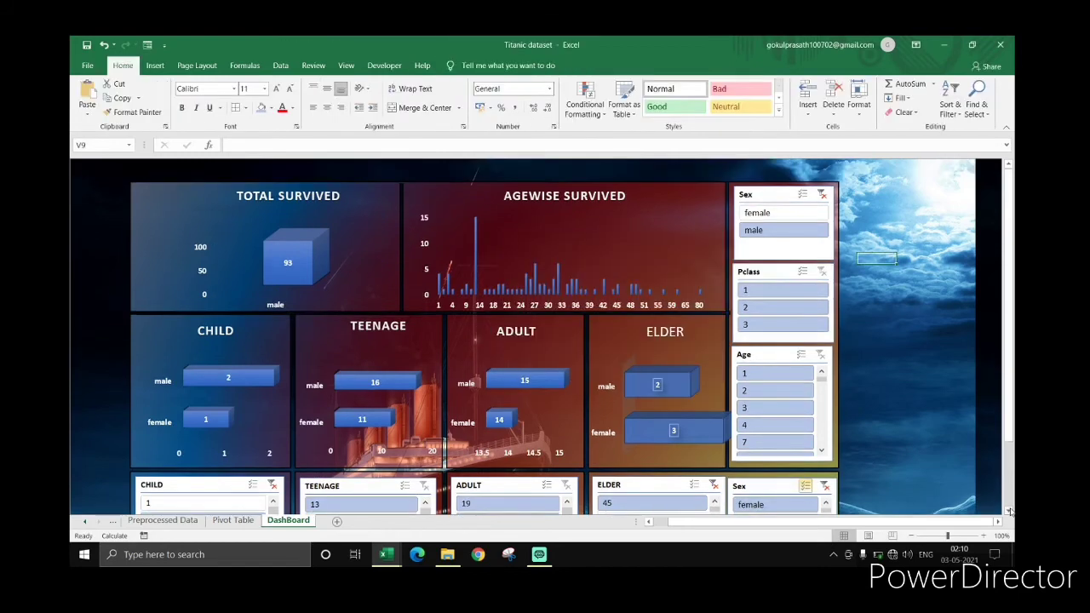
Look over the whole dashboard, from the Total Survived and Agewise Survived charts to the age-group slicers beneath the charts
{"action": "left_click", "coordinate": [1009, 511]}
{"action": "left_click", "coordinate": [1009, 511]}
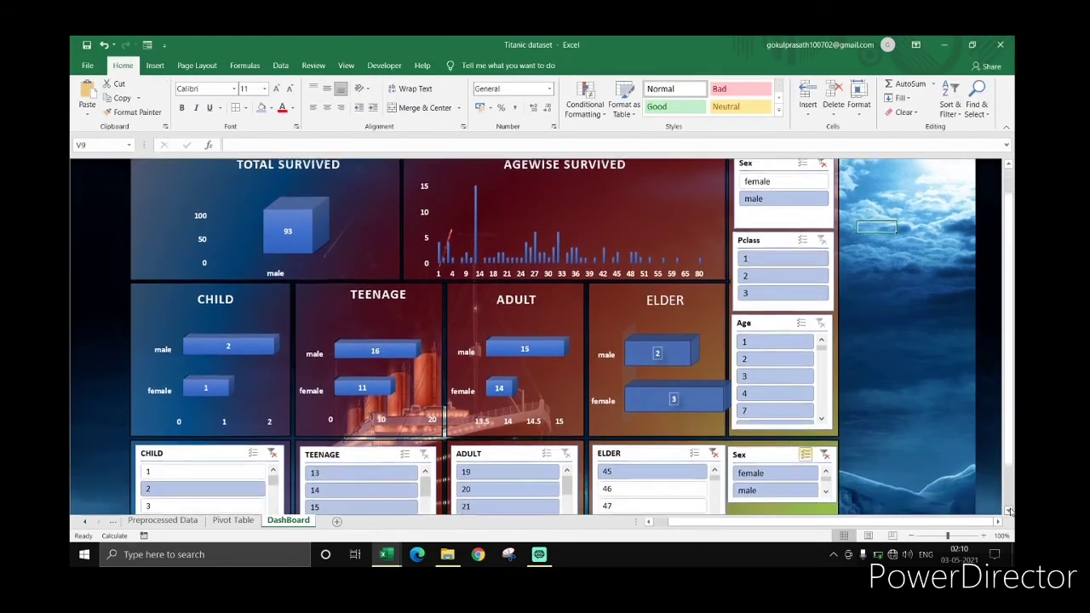
{"action": "left_click", "coordinate": [1009, 511]}
{"action": "left_click", "coordinate": [1009, 511]}
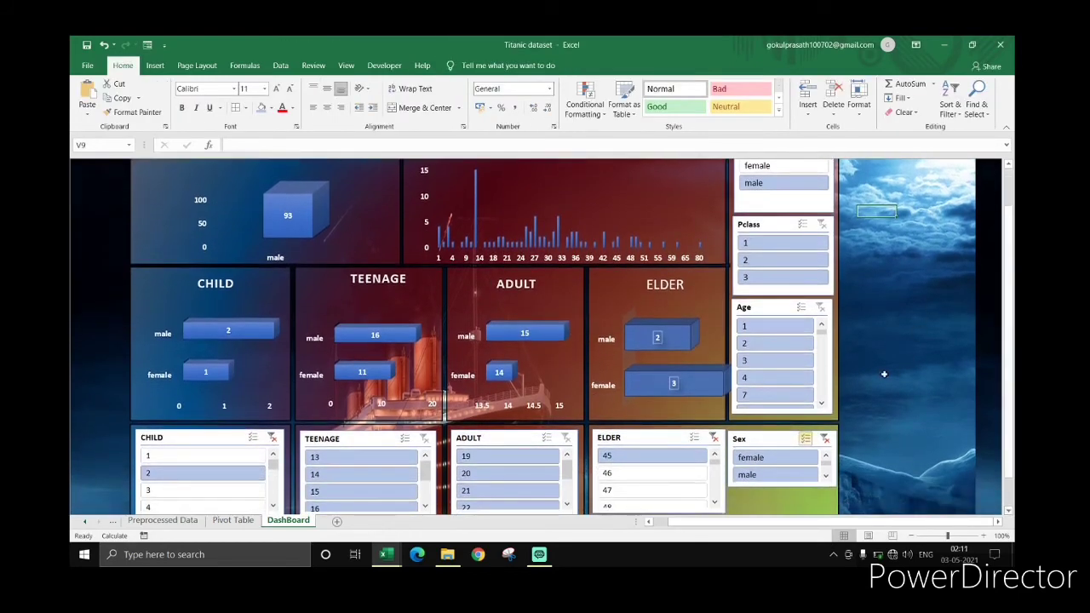
{"action": "left_click", "coordinate": [1009, 163]}
{"action": "left_click", "coordinate": [1009, 164]}
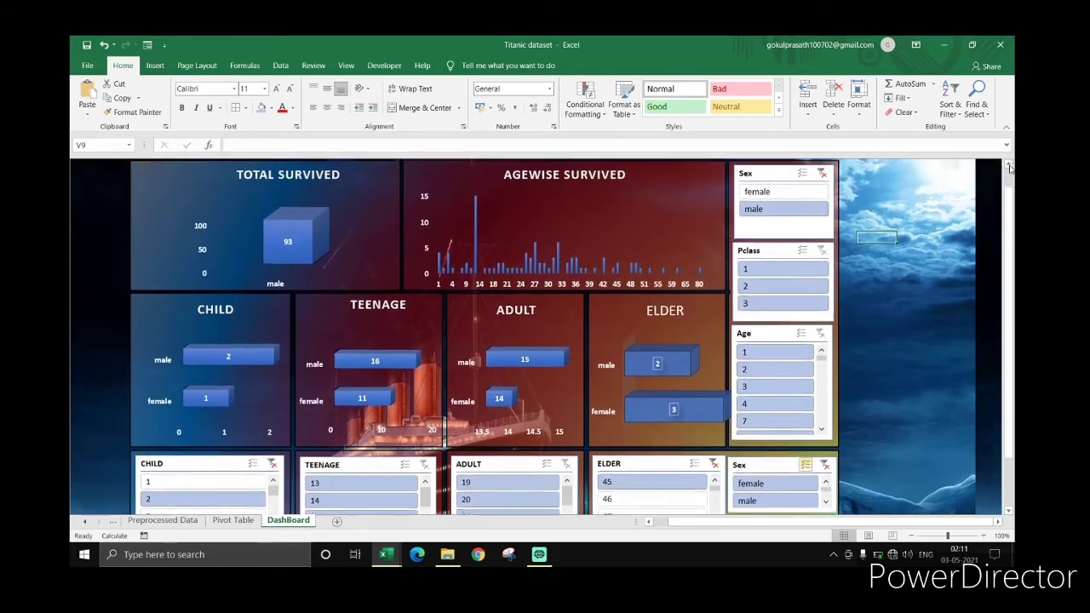
{"action": "left_click", "coordinate": [1009, 163]}
{"action": "left_click", "coordinate": [1008, 164]}
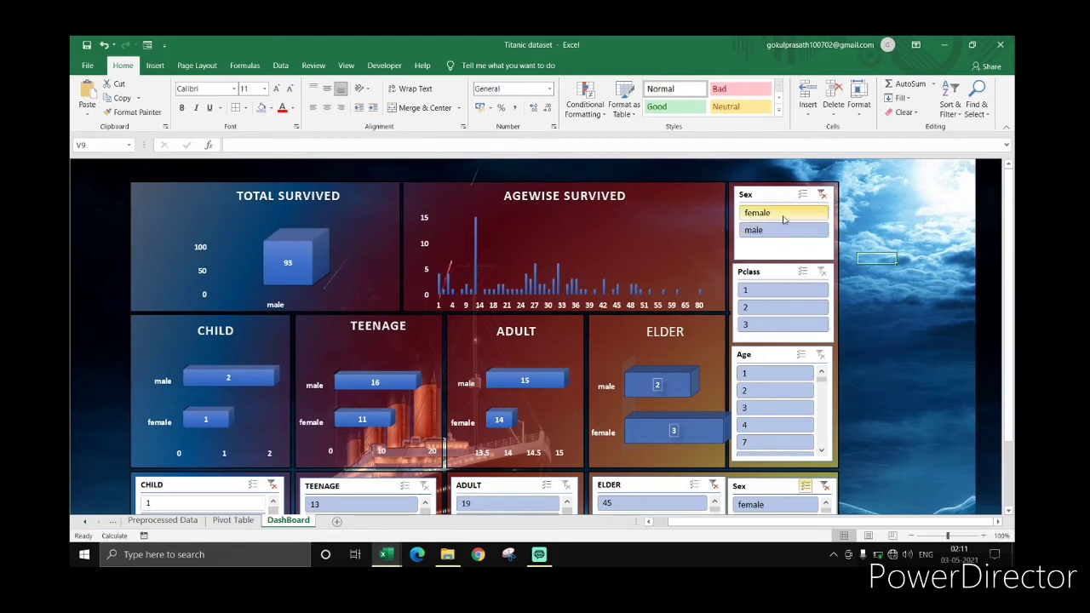
Filter the Total Survived and Agewise Survived charts to female, switching the passenger class through 1, 2 and 3
{"action": "left_click", "coordinate": [776, 219]}
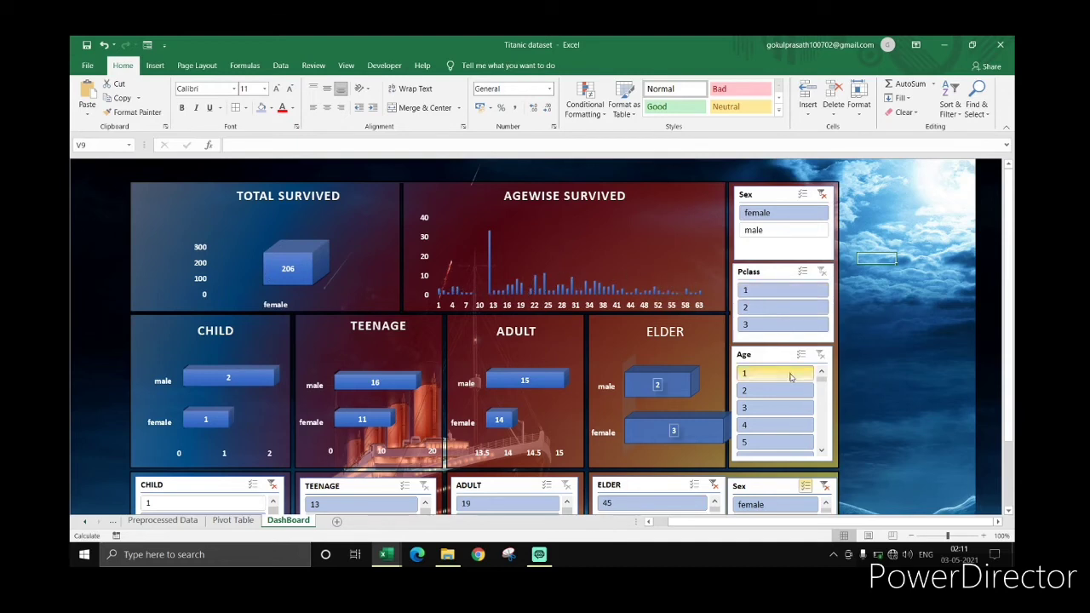
{"action": "left_click", "coordinate": [779, 292]}
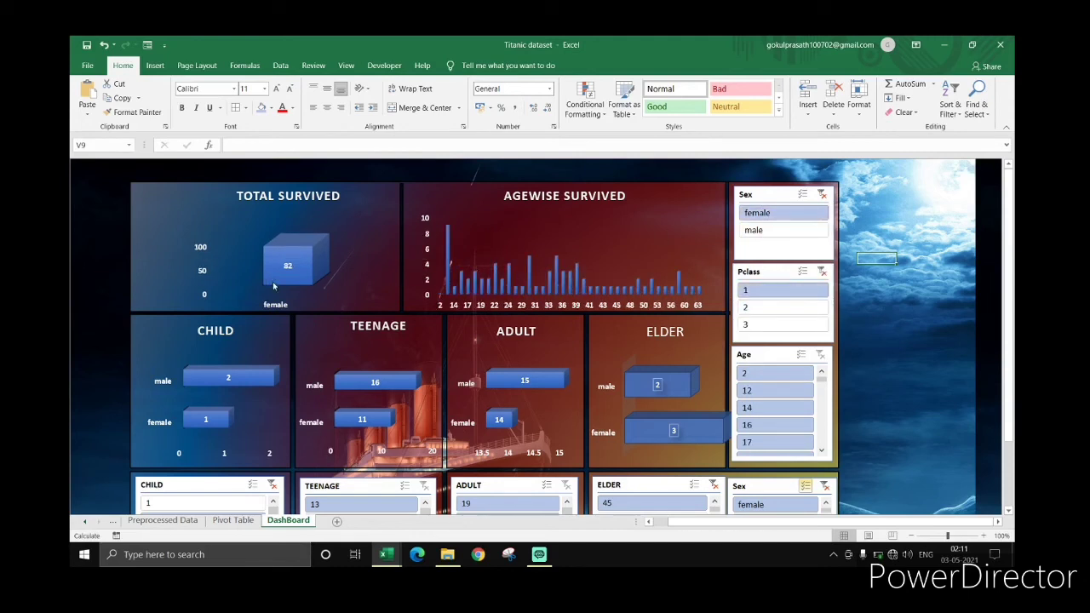
{"action": "left_click", "coordinate": [772, 310]}
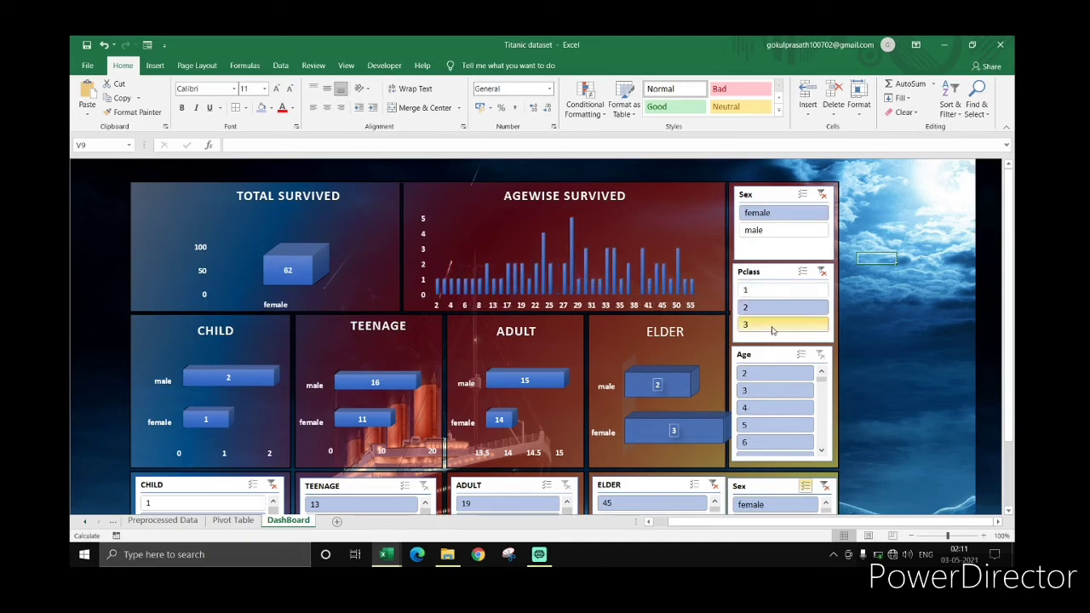
{"action": "left_click", "coordinate": [772, 330]}
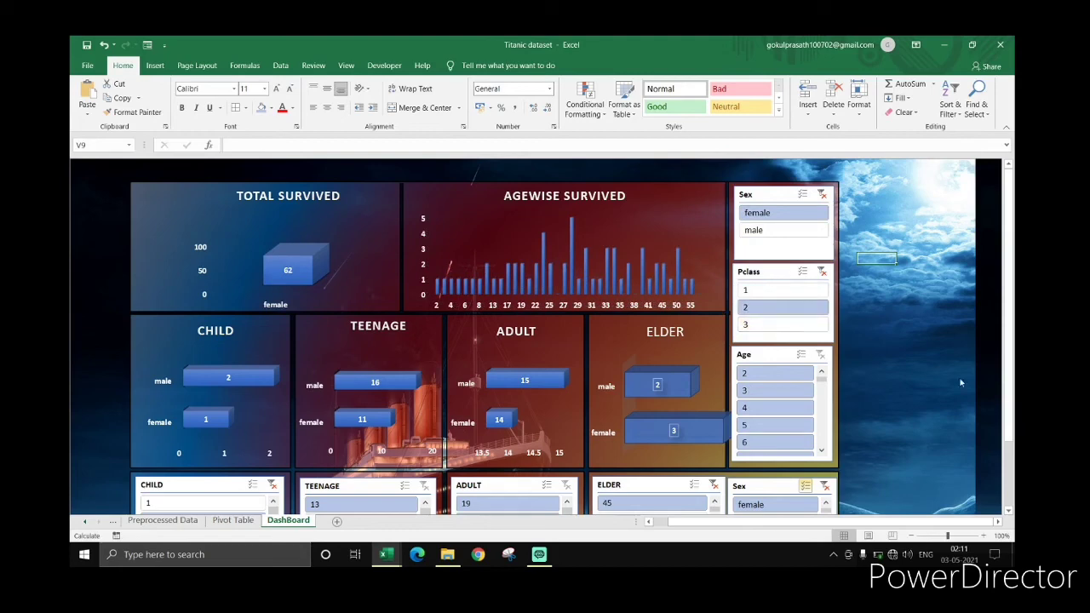
Filter the Adult chart to age 20 with its age slicer
{"action": "left_click", "coordinate": [1009, 511]}
{"action": "scroll", "coordinate": [1009, 511], "scroll_direction": "down", "scroll_amount": 4}
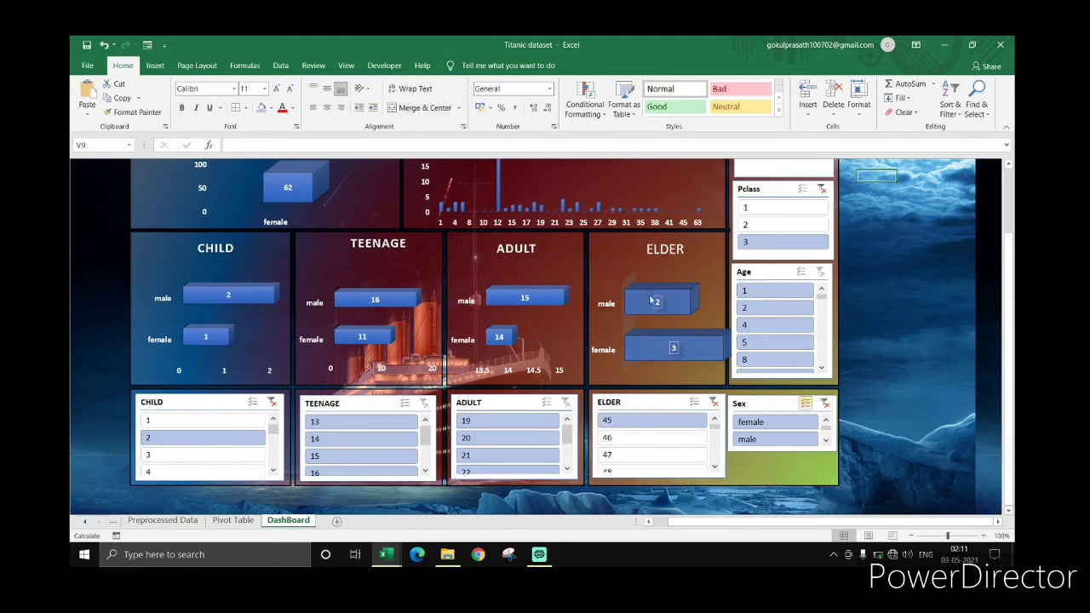
{"action": "mouse_move", "coordinate": [652, 339]}
{"action": "mouse_move", "coordinate": [654, 315]}
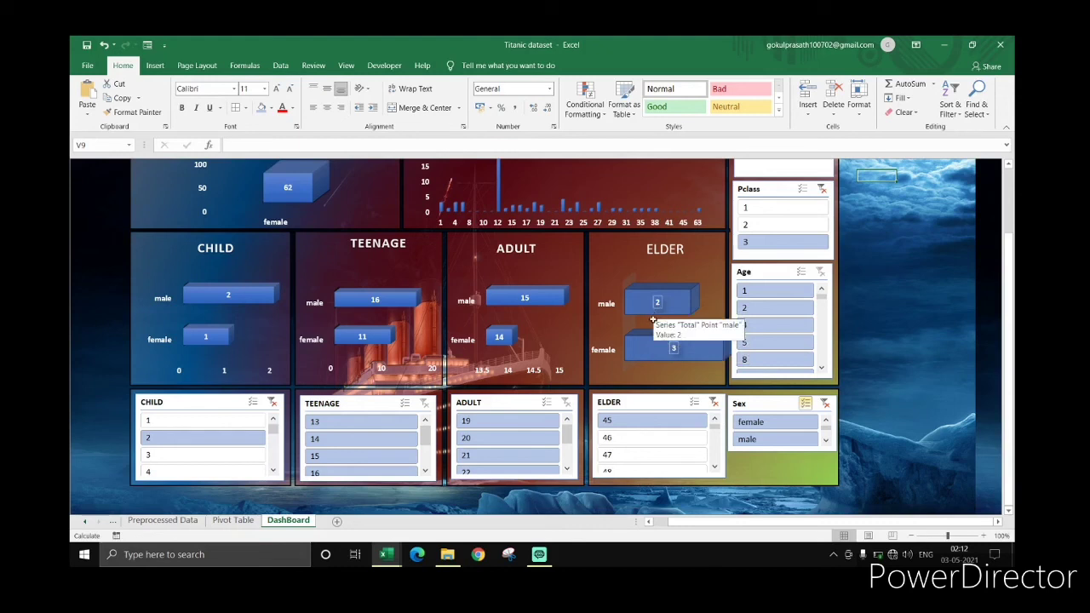
{"action": "left_click", "coordinate": [508, 441]}
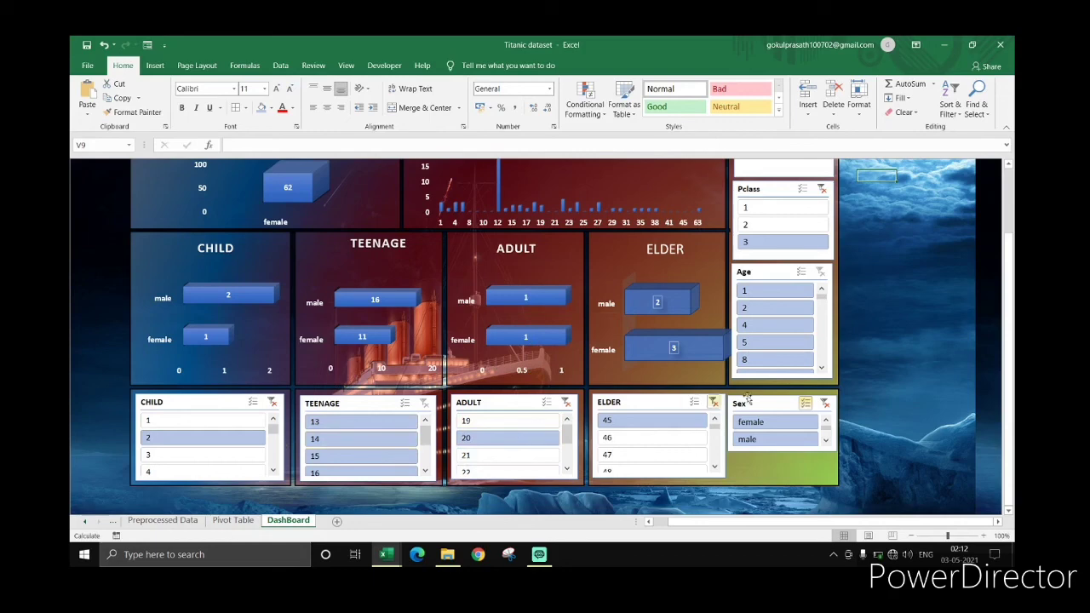
View the Pivot Table and Preprocessed Data sheets behind the charts, and return to the DashBoard sheet
{"action": "scroll", "coordinate": [909, 257], "scroll_direction": "up", "scroll_amount": 2}
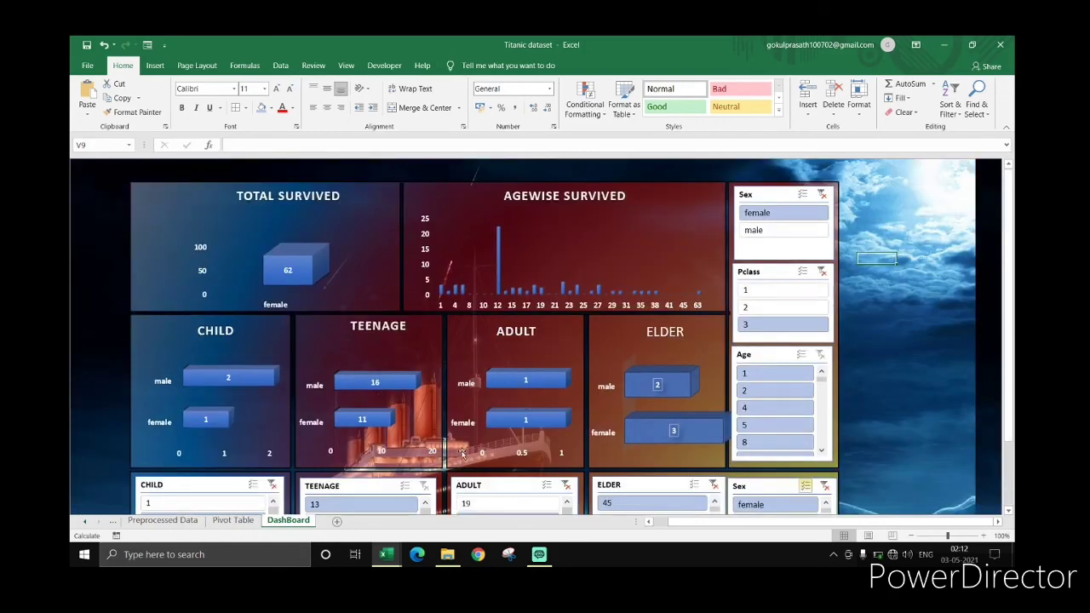
{"action": "left_click", "coordinate": [232, 521]}
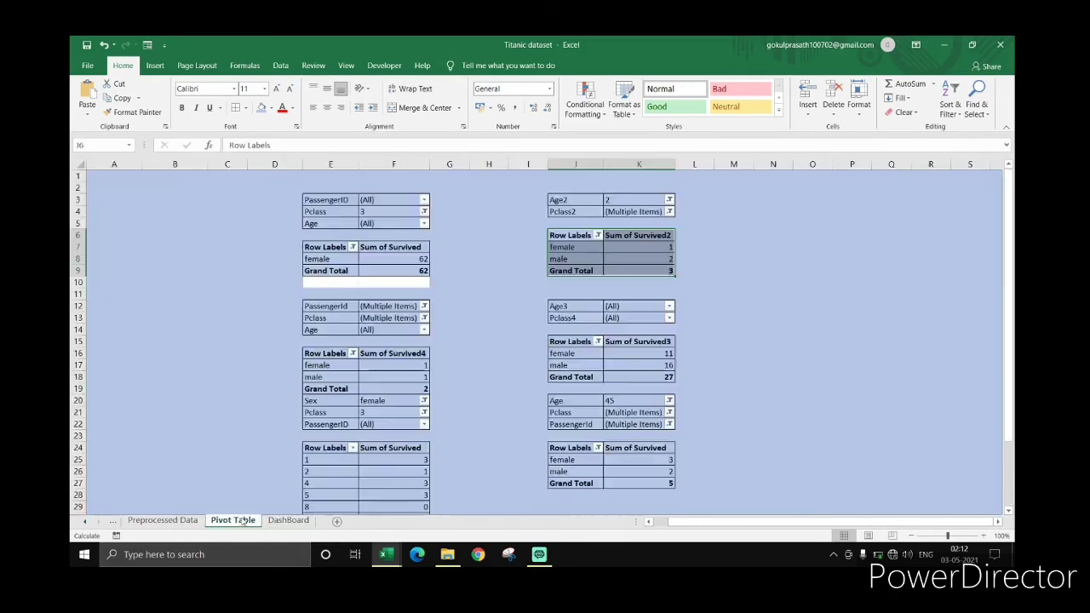
{"action": "left_click", "coordinate": [162, 520]}
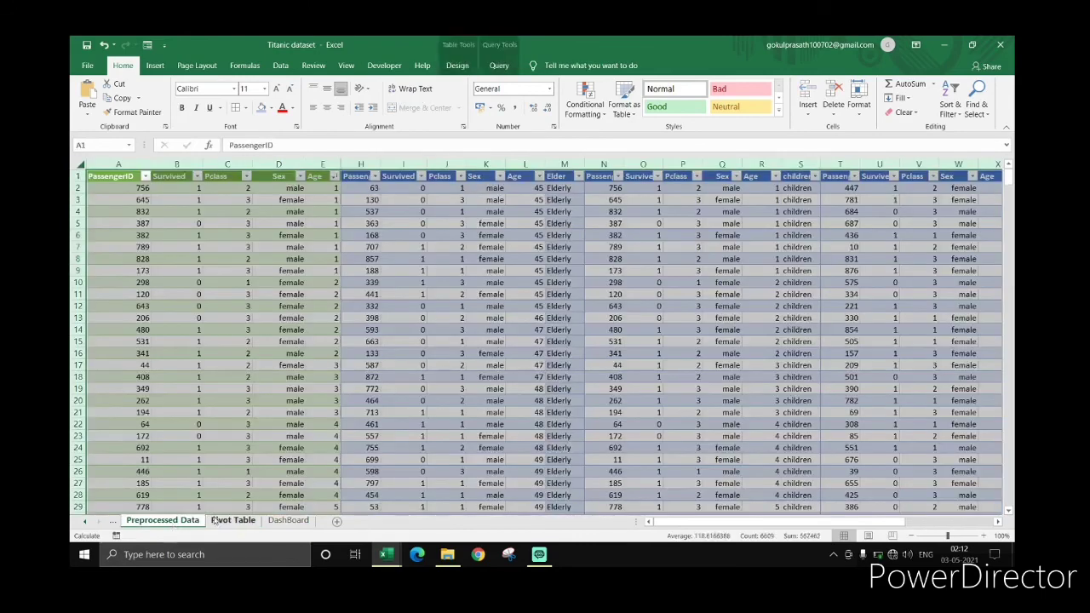
{"action": "left_click", "coordinate": [288, 520]}
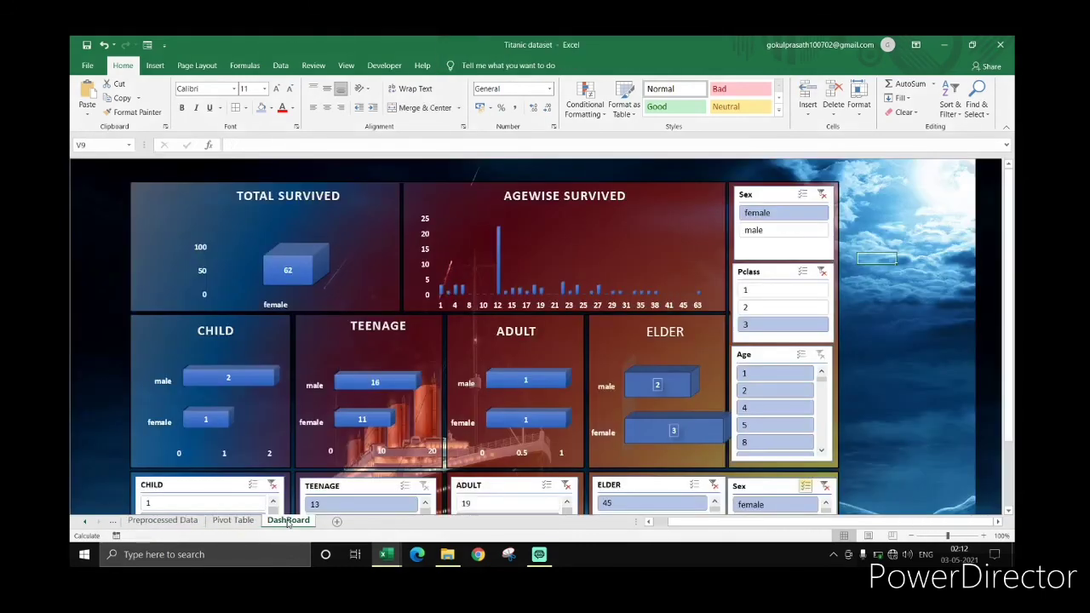